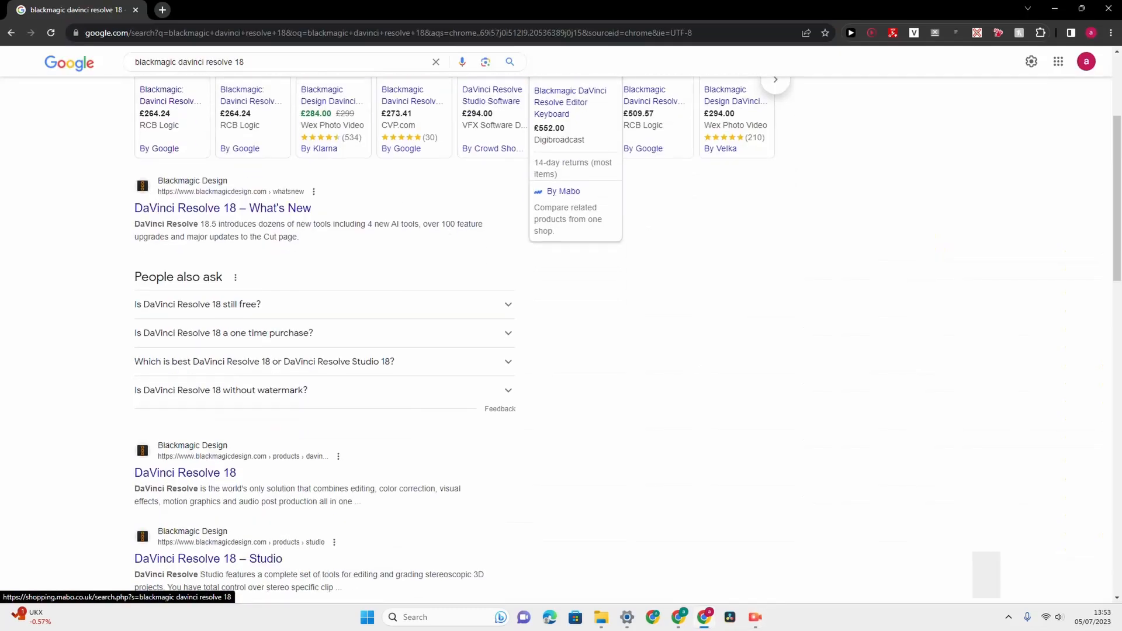
Step: Open Blackmagic Design's DaVinci Resolve 18 product page and start the free Windows download of DaVinci Resolve 18.5 Public Beta
scroll(561, 333, down, 3)
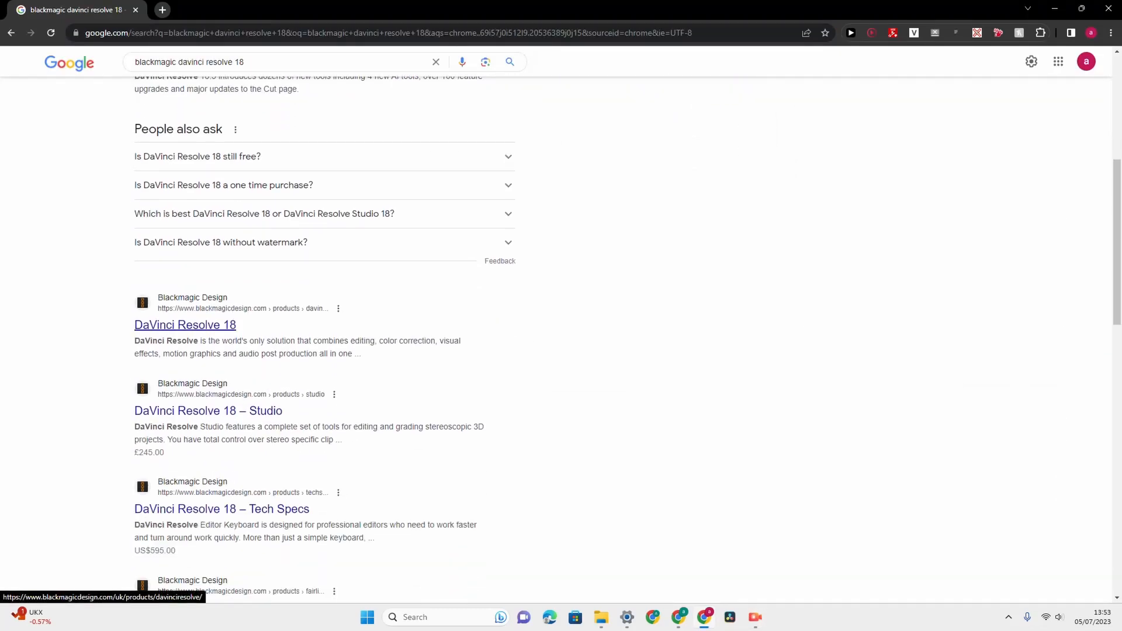
click(185, 325)
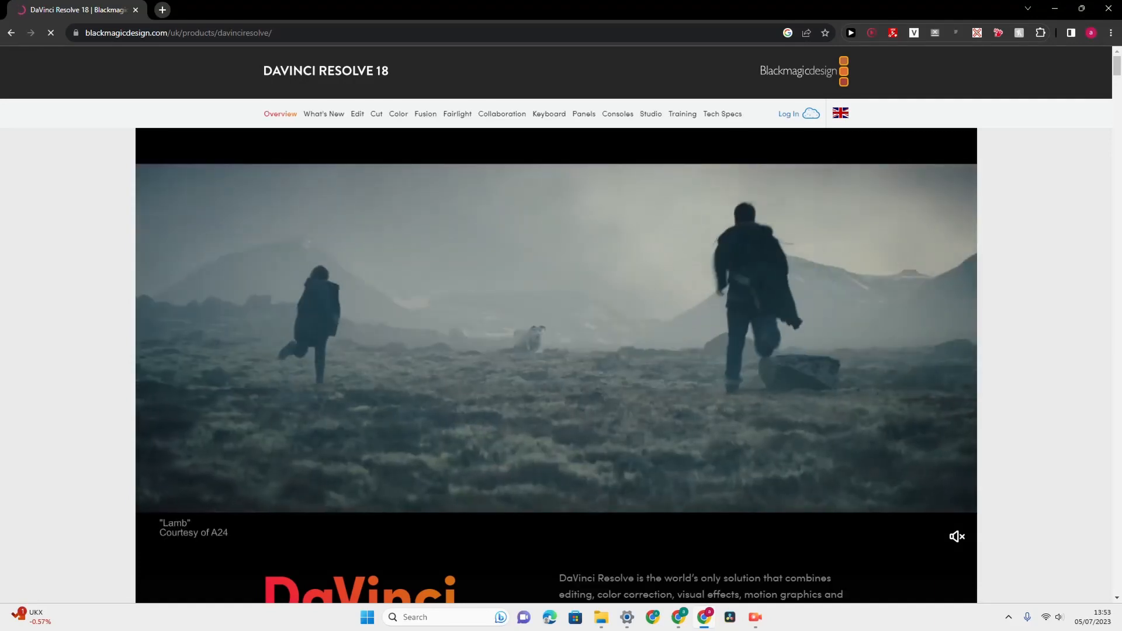
scroll(555, 365, down, 15)
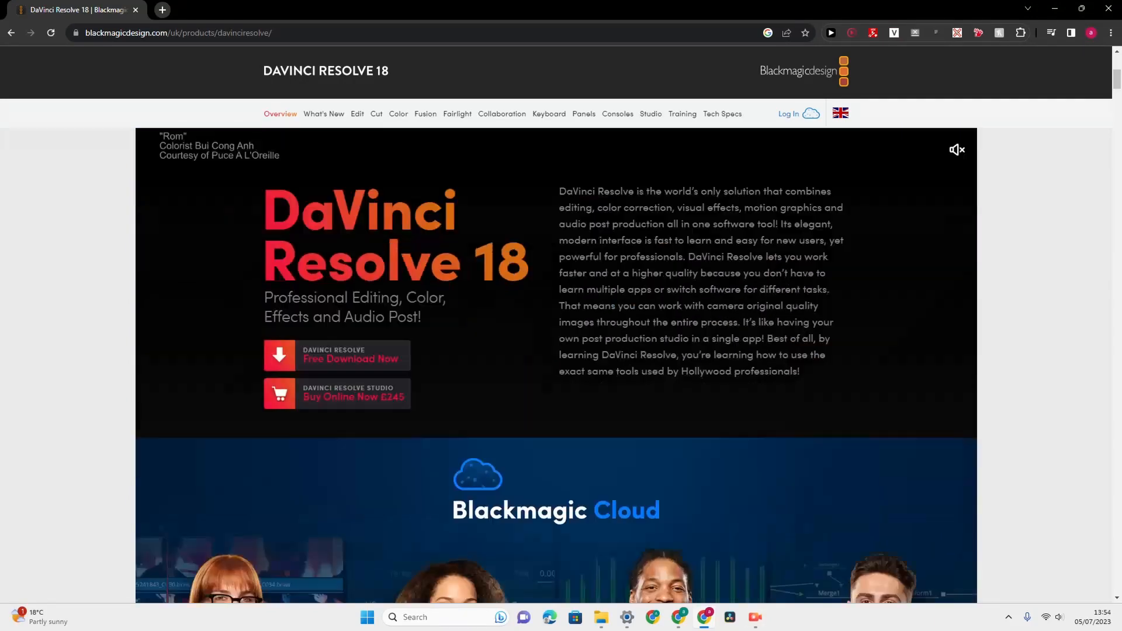
scroll(556, 365, down, 4)
scroll(556, 365, up, 12)
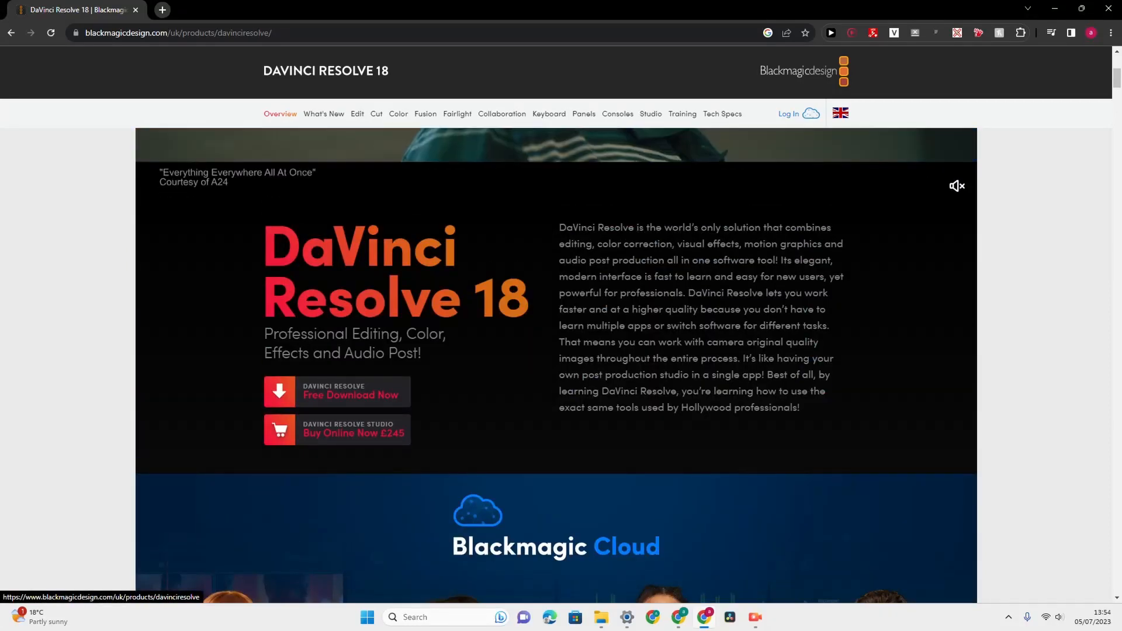
click(337, 392)
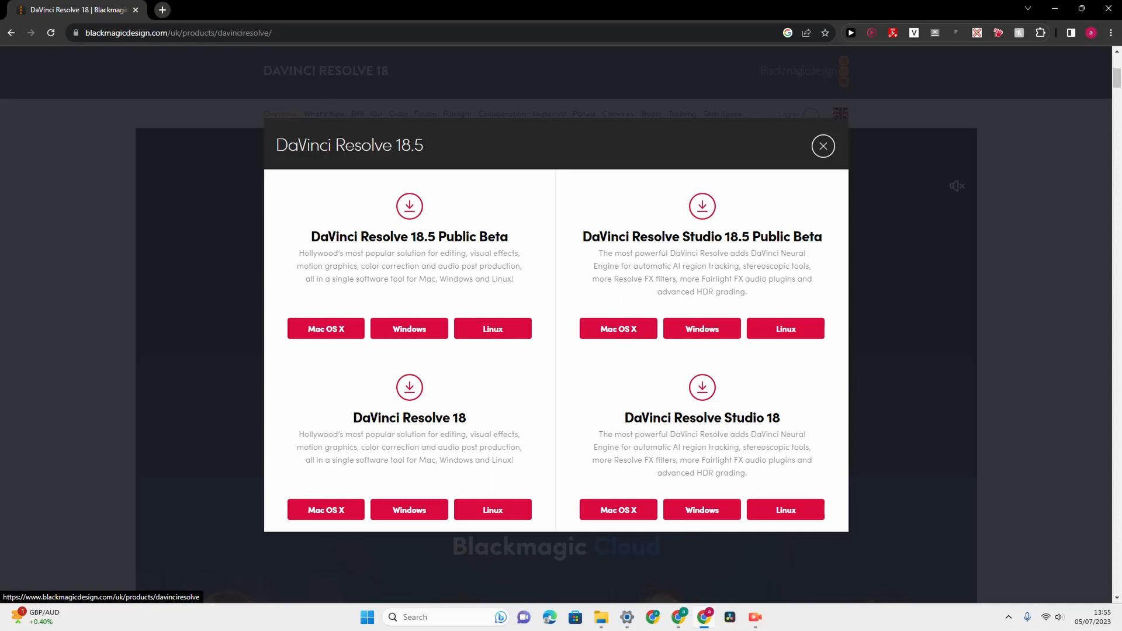
click(409, 329)
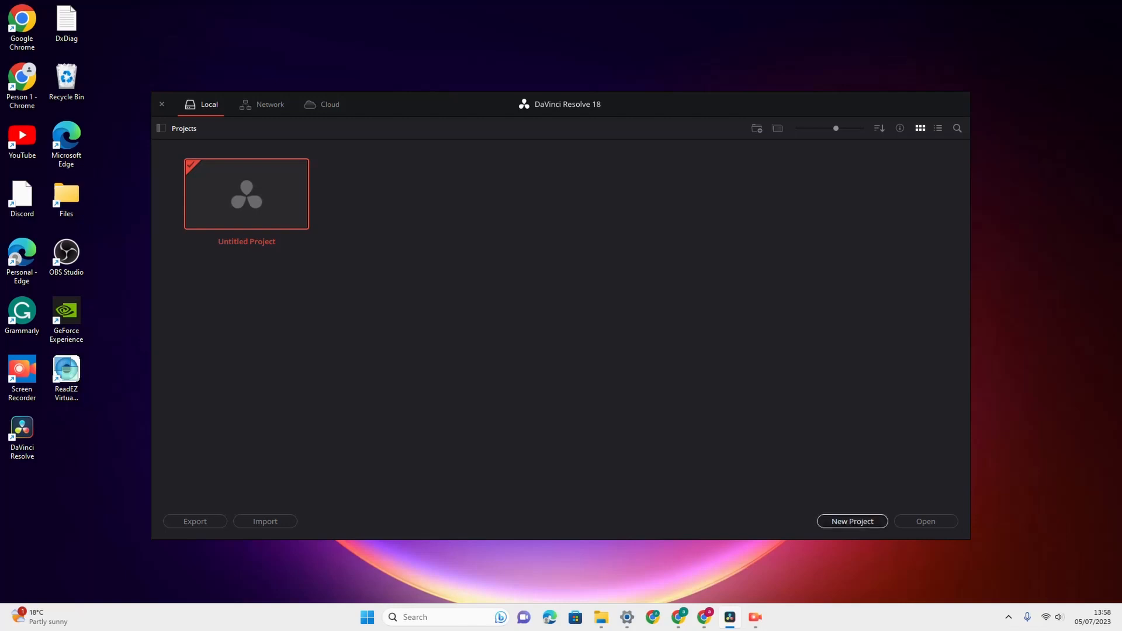
Step: In DaVinci Resolve, create a new project named "hi"
click(853, 522)
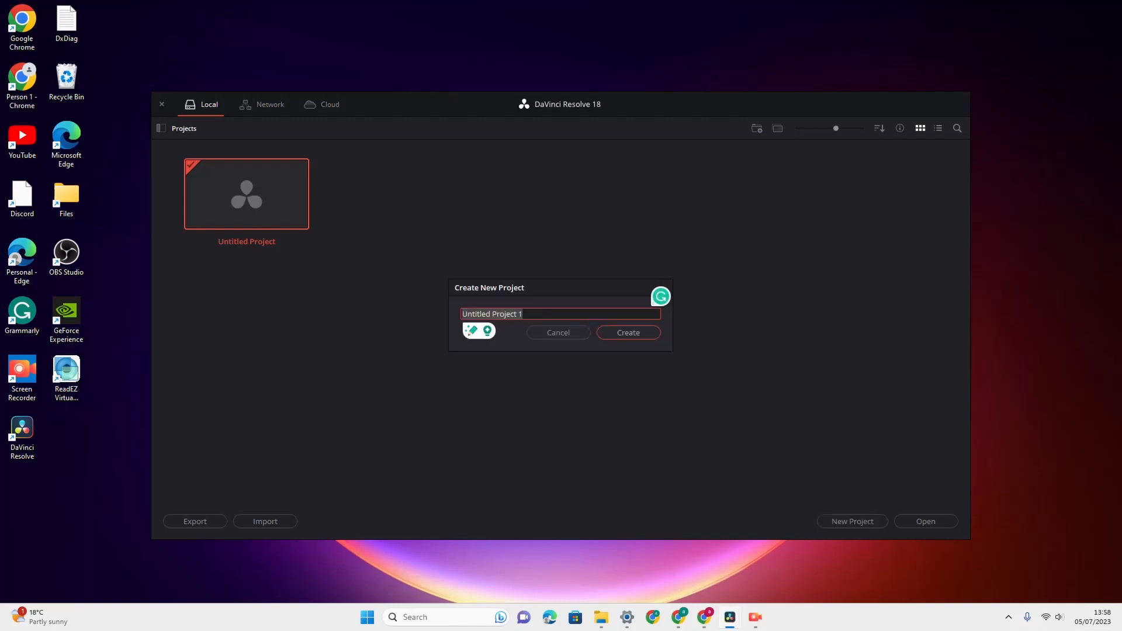
key(BackSpace)
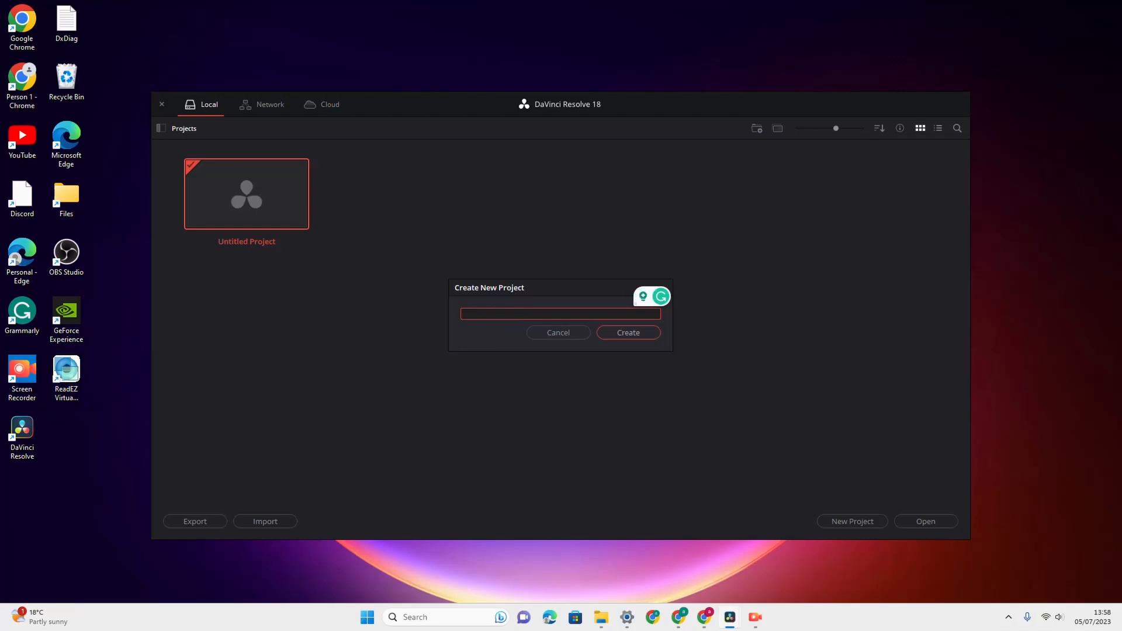
text(hi)
key(Return)
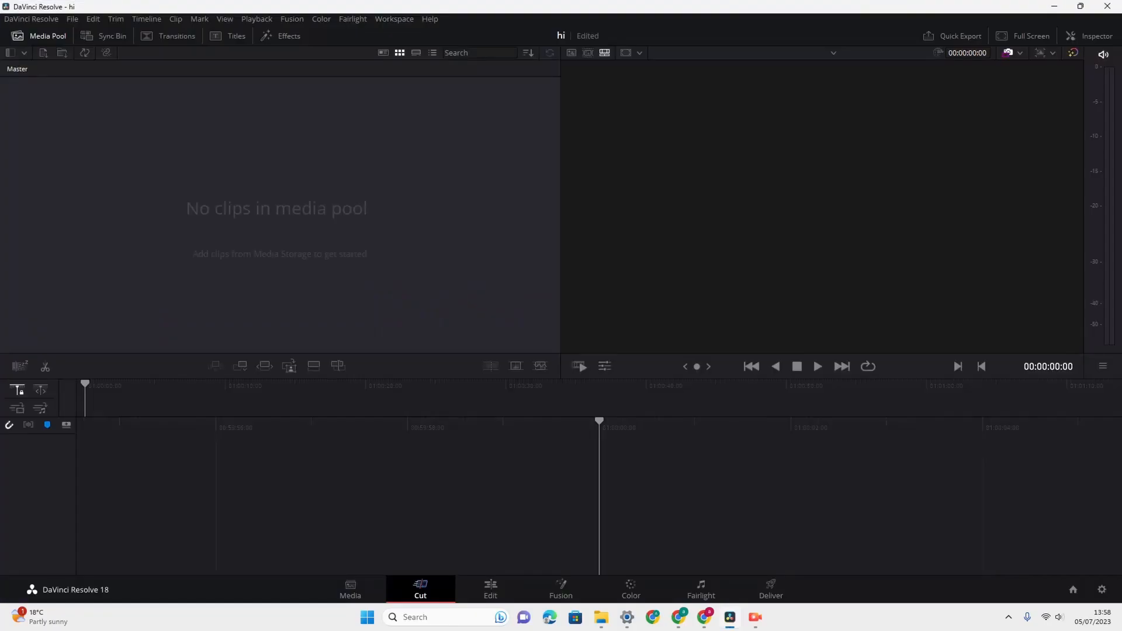
Step: On the Edit page, import every file in the videos folder into the media pool and change the project frame rate to match
click(491, 589)
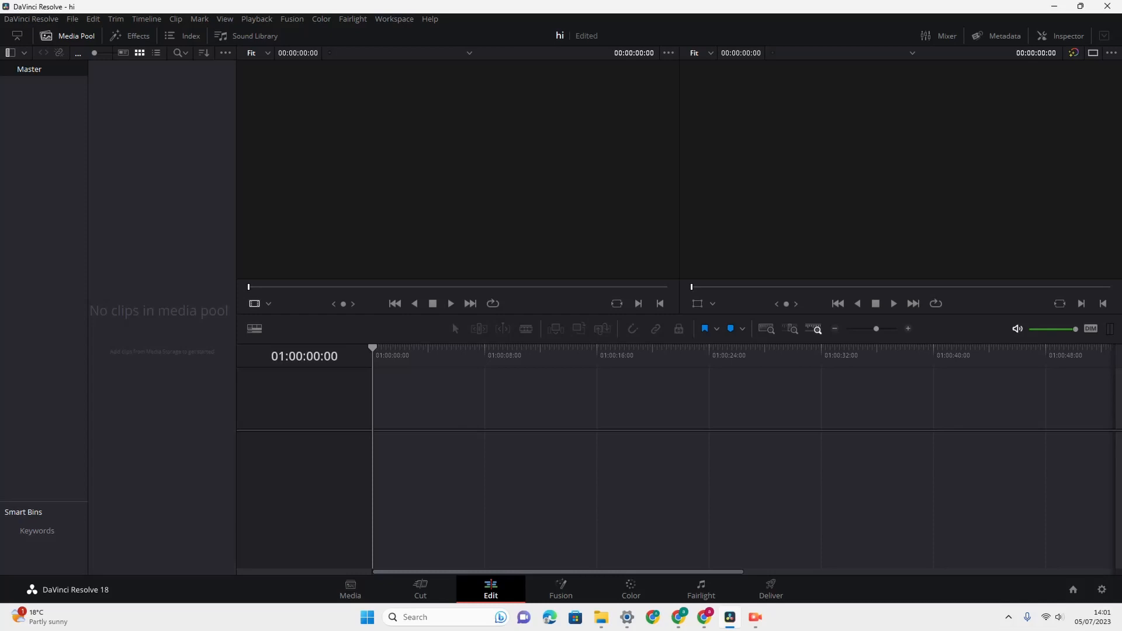
right_click(157, 291)
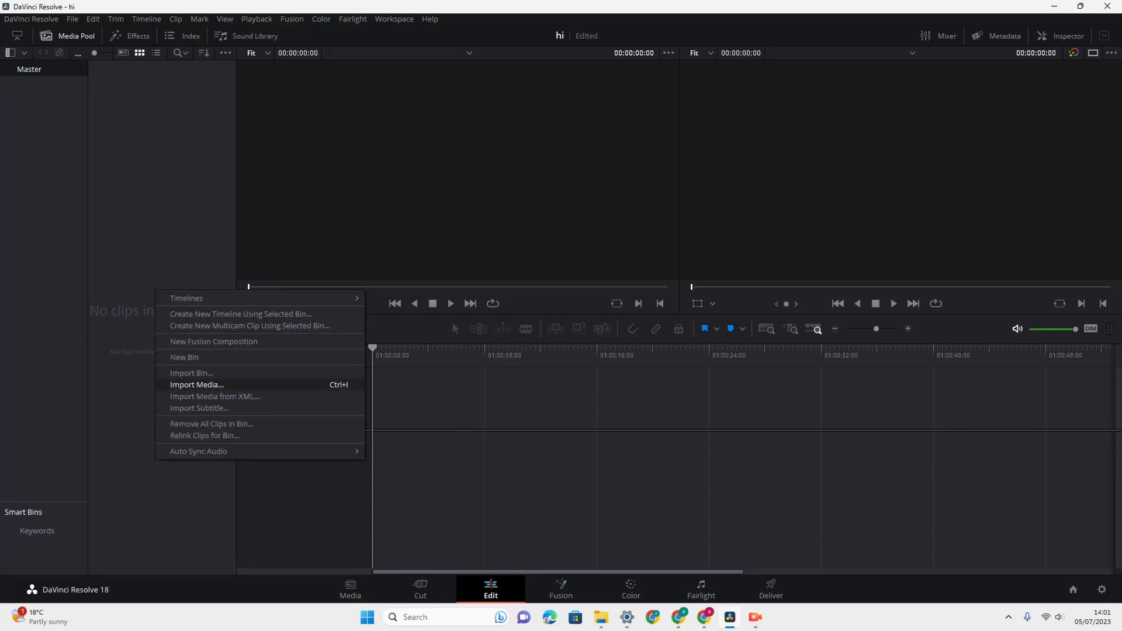
click(197, 385)
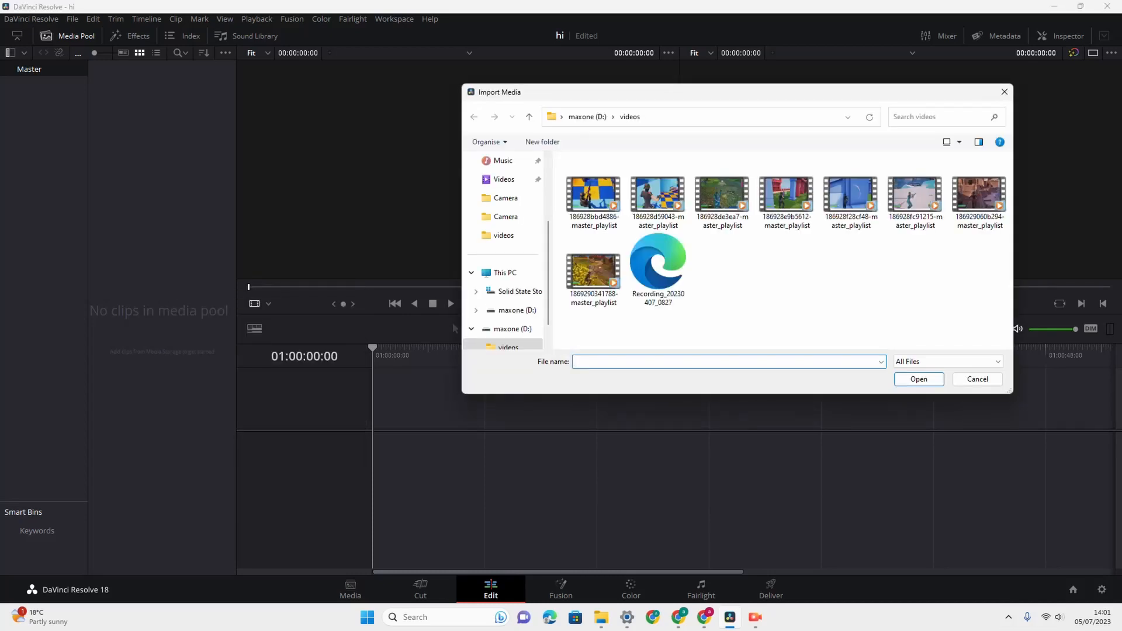
drag(558, 165, 1013, 314)
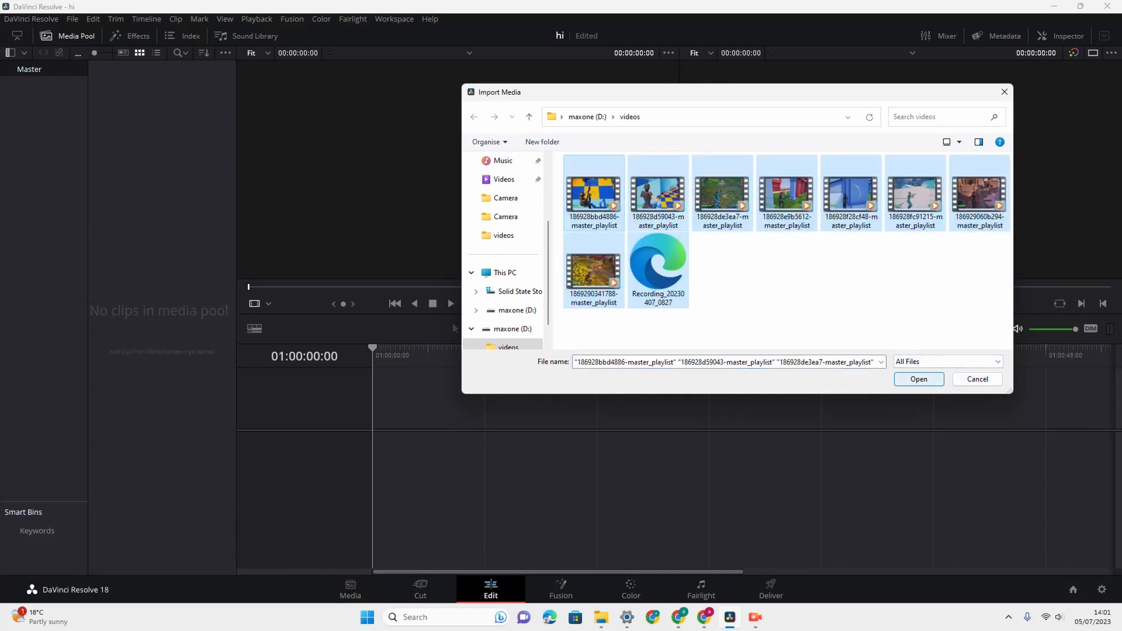
key(Return)
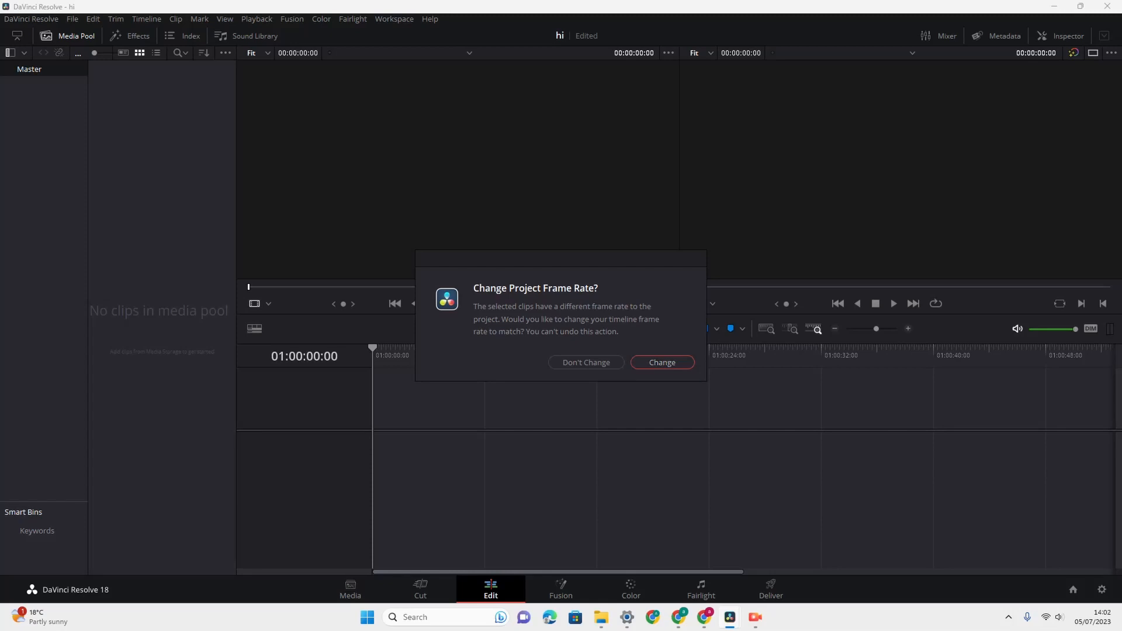
key(Return)
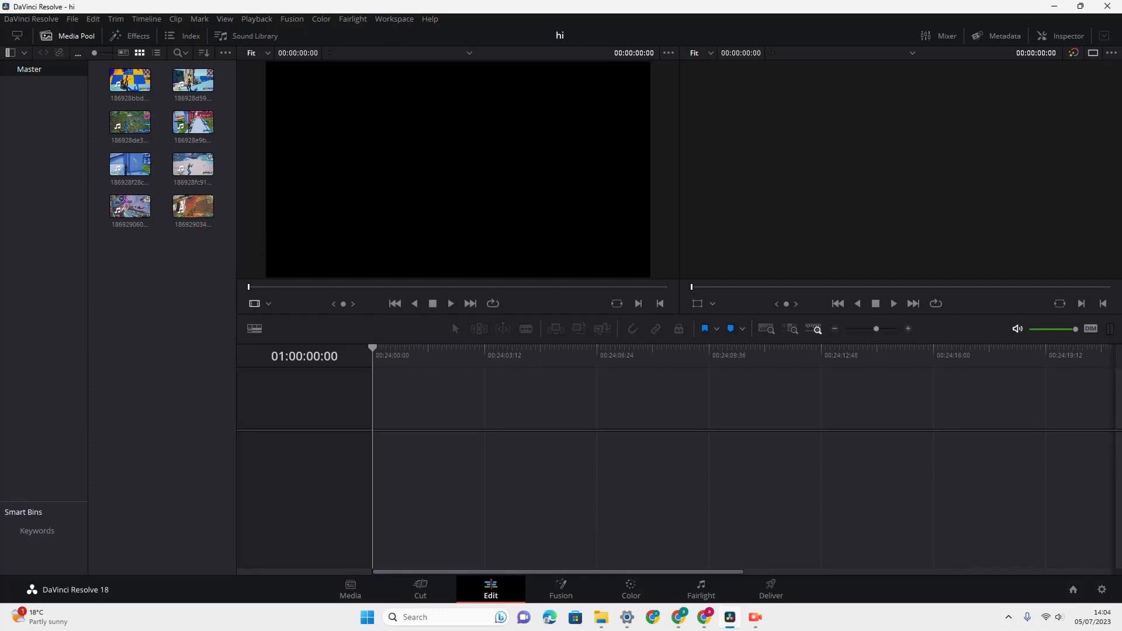
Step: Load the 186928bbd4886-master_playlist clip in the source viewer and mark an In point at 00:00:02:51
click(193, 80)
click(129, 80)
double_click(129, 80)
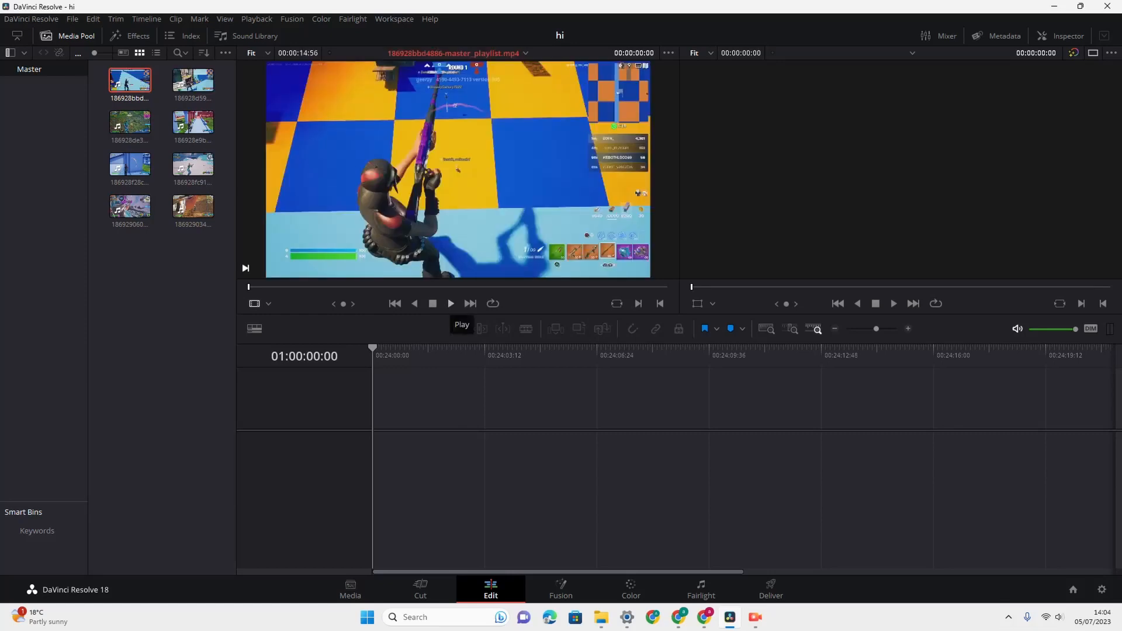
click(451, 304)
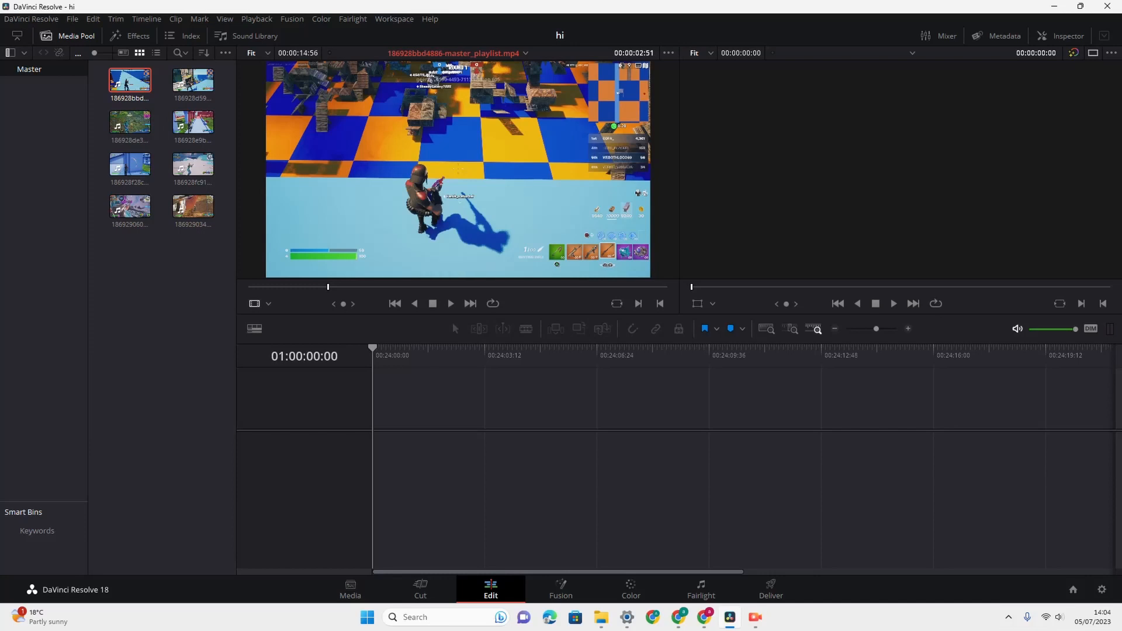
key(i)
key(space)
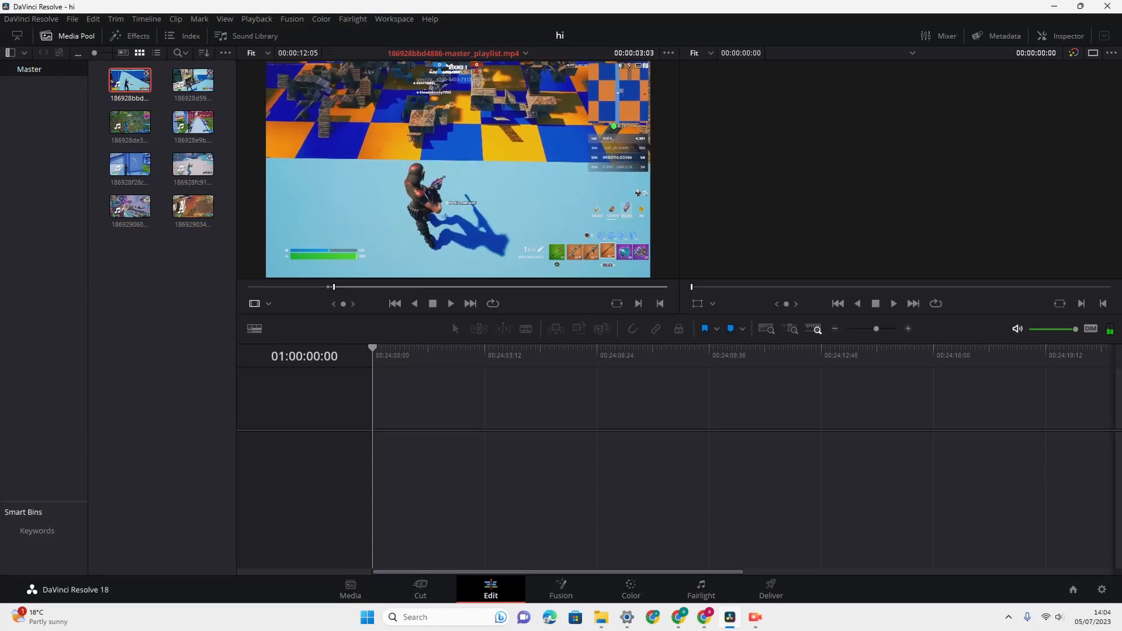
Step: Mark the source clip's Out point at 00:00:11:32 and place the marked range at the start of the timeline
key(space)
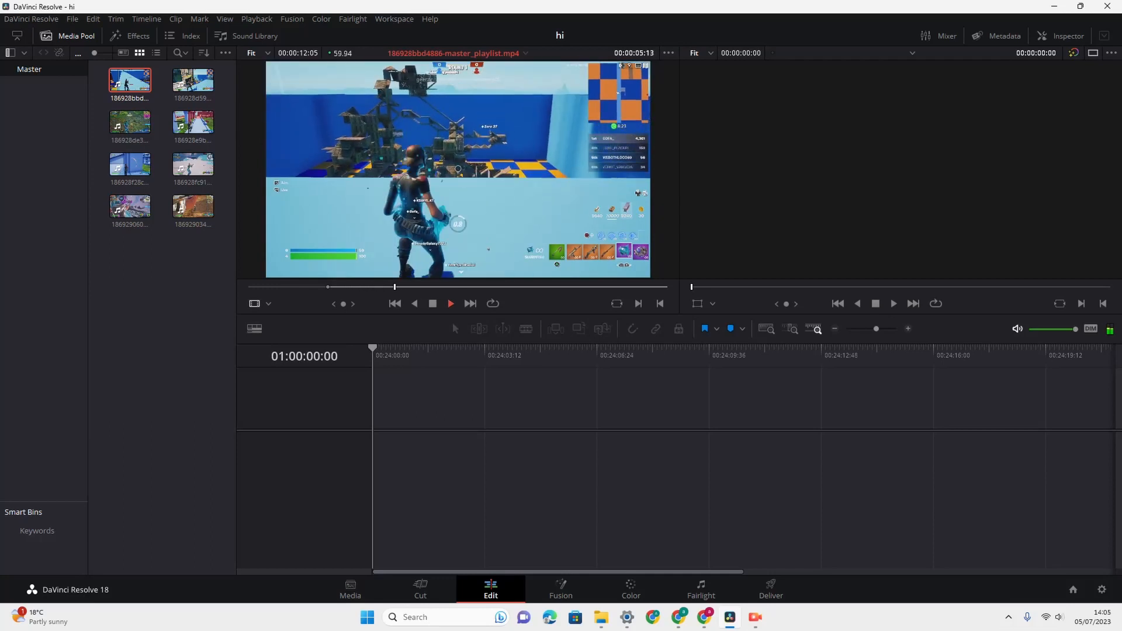
key(space)
drag(532, 287, 555, 287)
click(451, 303)
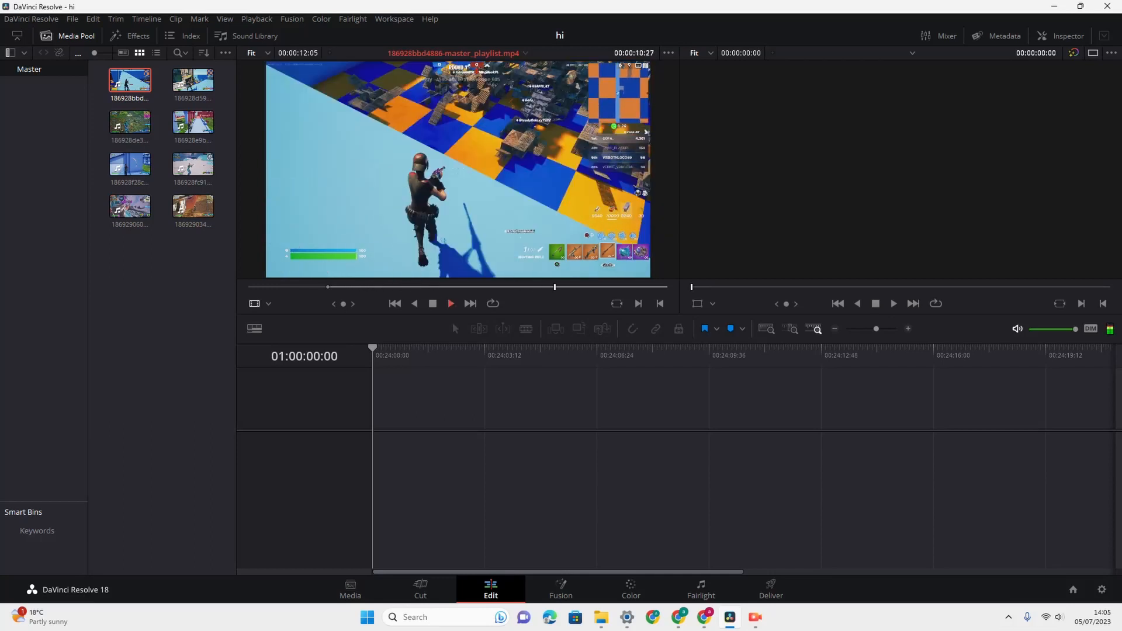
click(433, 303)
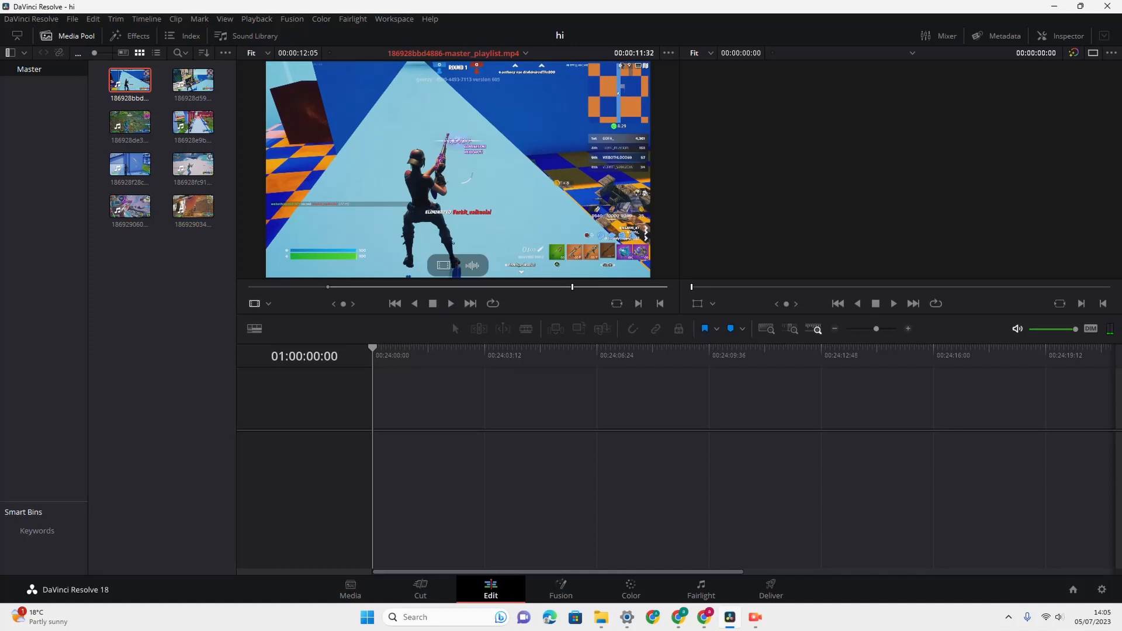
key(o)
key(space)
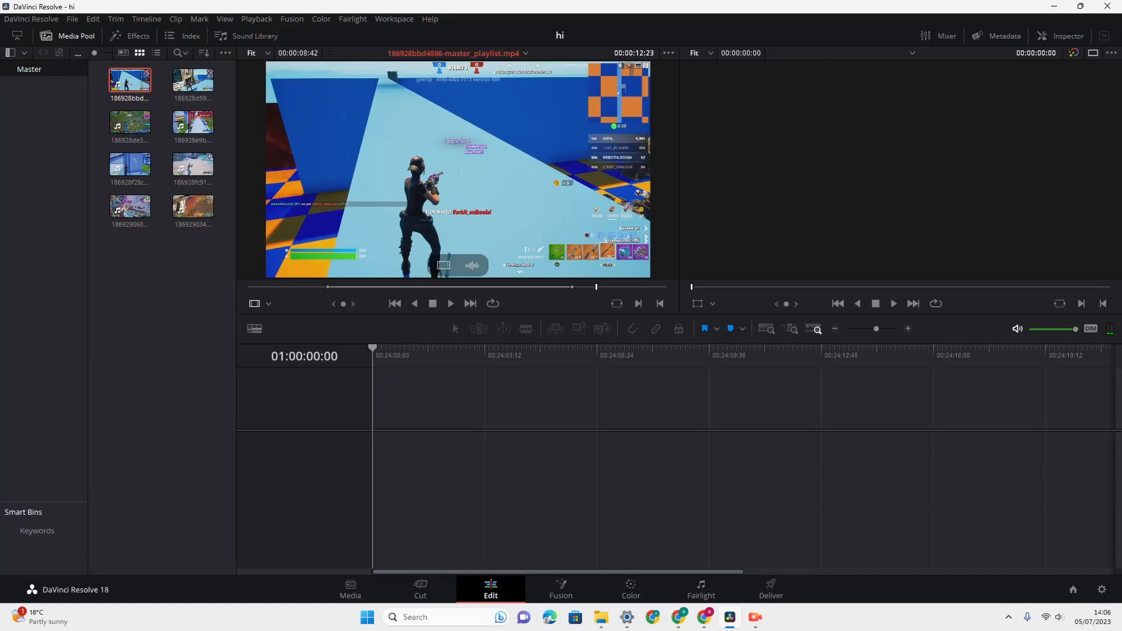
drag(464, 190, 374, 442)
mouse_move(369, 445)
mouse_down()
mouse_move(357, 446)
mouse_move(383, 446)
mouse_up()
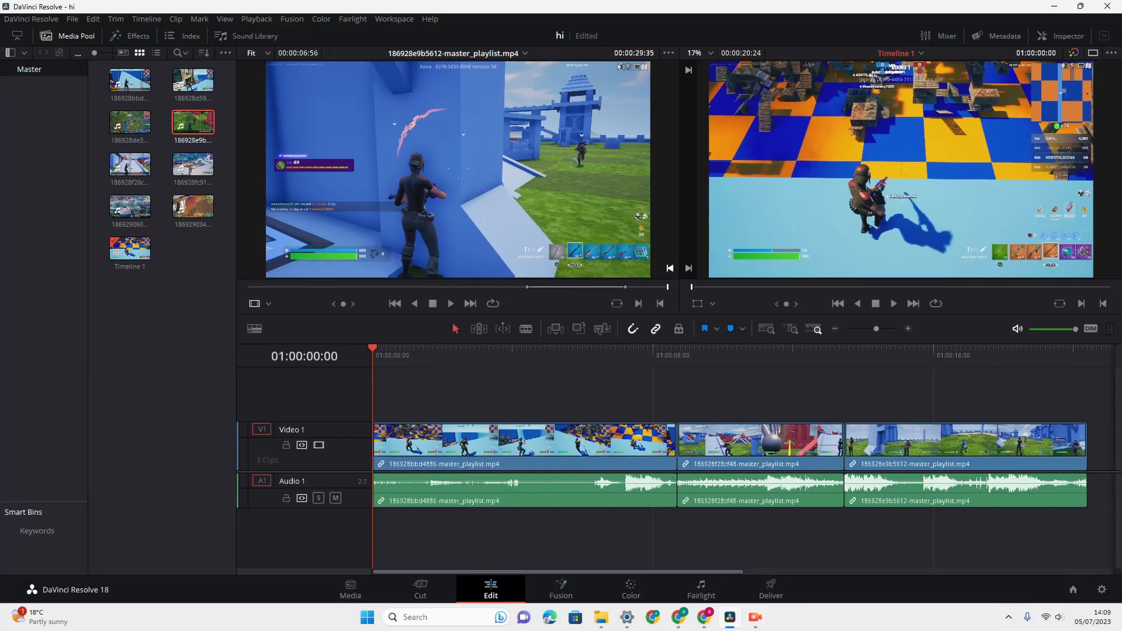
Step: Fade out the end of the first timeline clip from about 01:00:06:51 and play it back across the cut
click(525, 448)
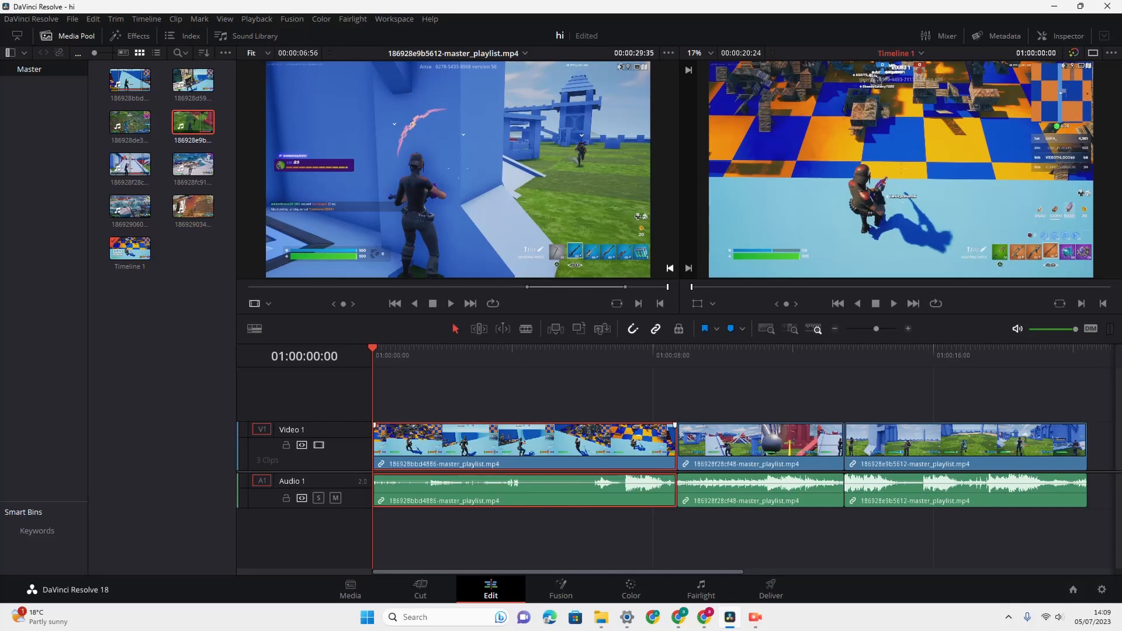
mouse_move(675, 445)
mouse_down()
mouse_move(542, 446)
mouse_move(692, 445)
mouse_move(676, 445)
mouse_up()
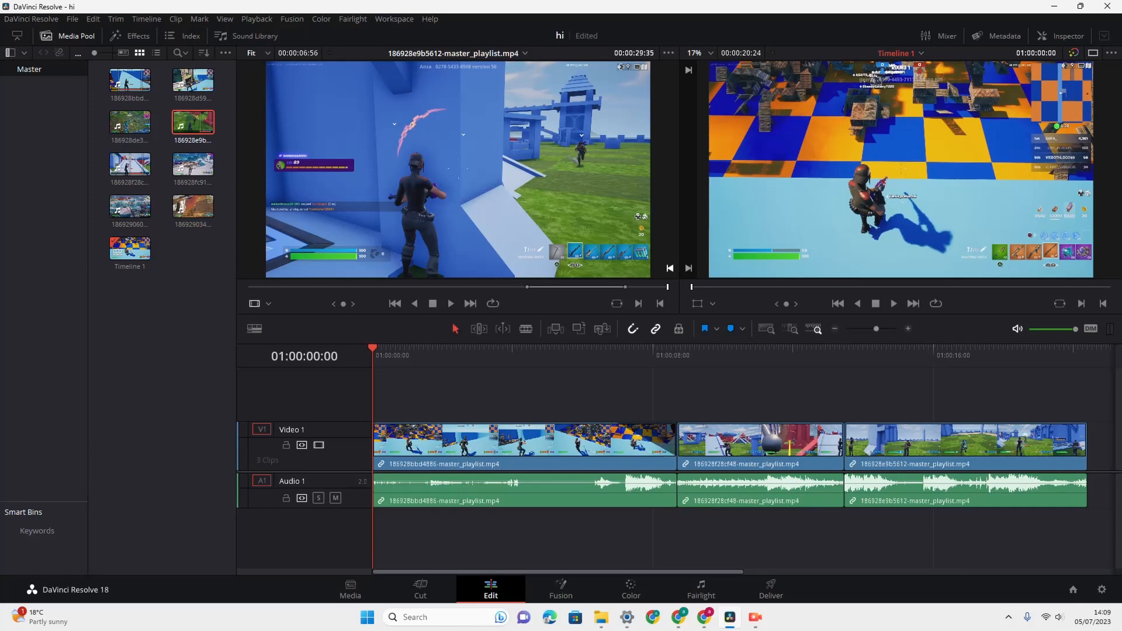
drag(373, 349, 612, 348)
click(375, 438)
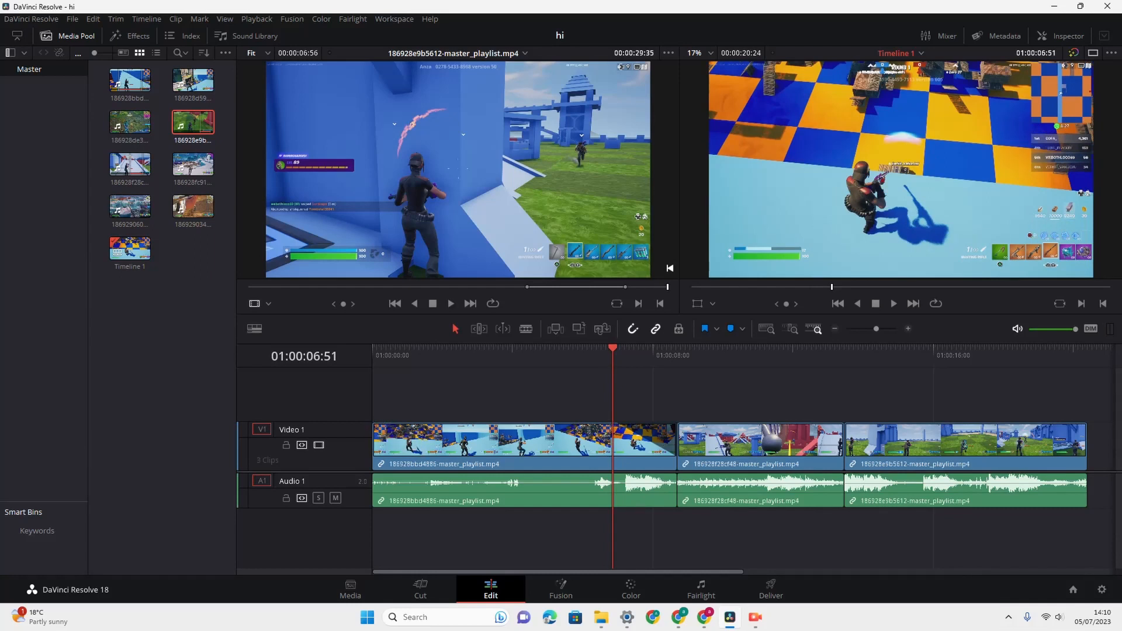
key(space)
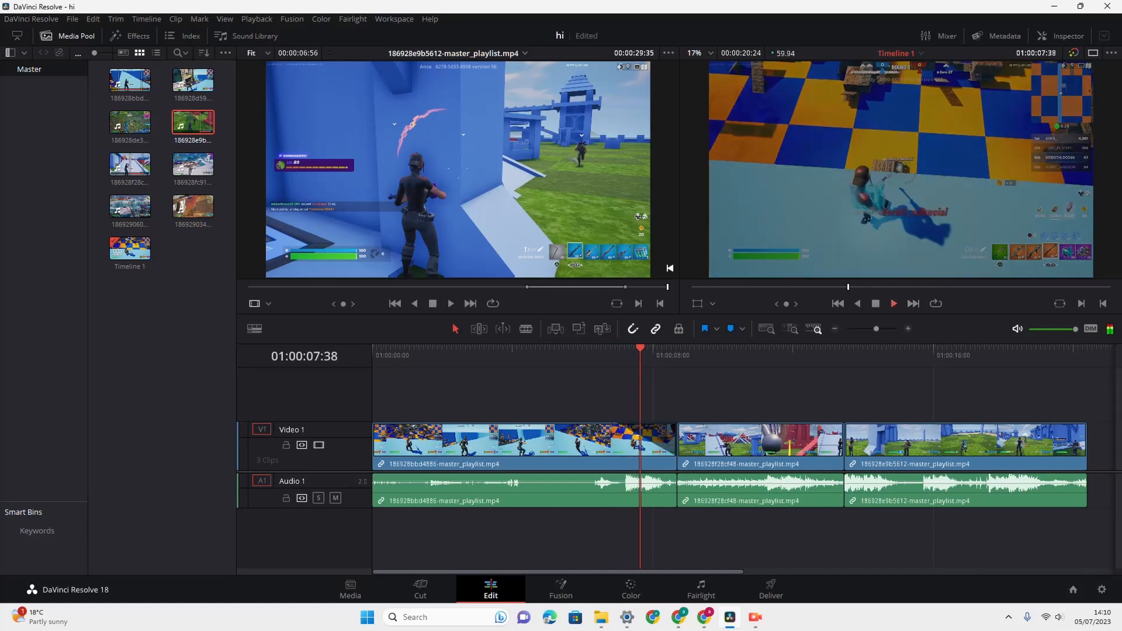
key(space)
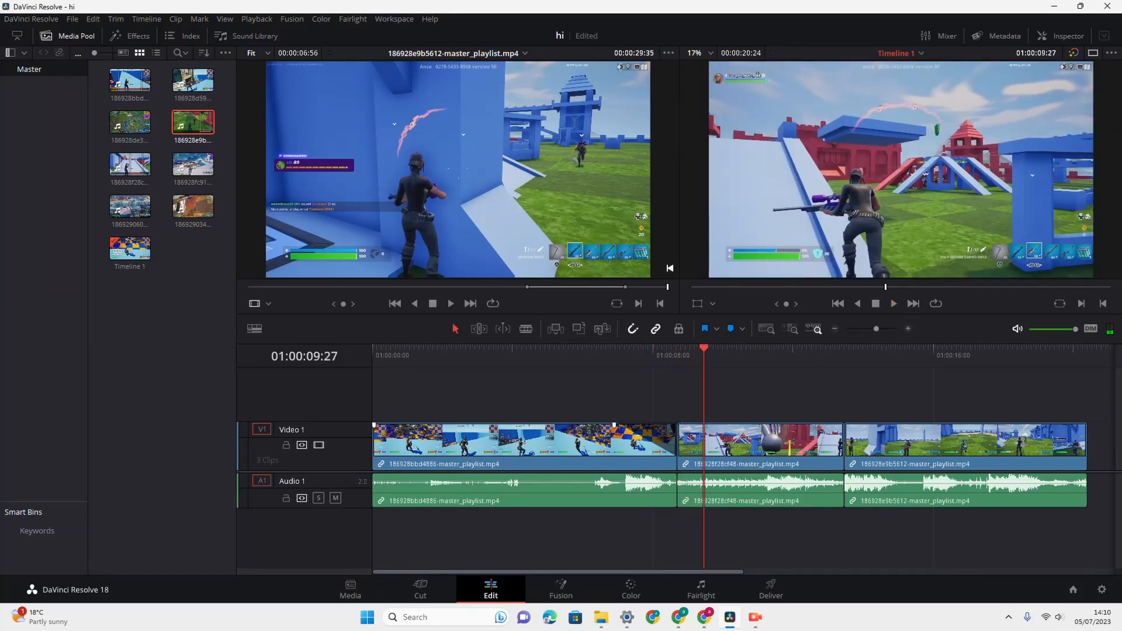
Step: Save the project and remove the fade-out from the end of the first timeline clip
mouse_move(638, 453)
mouse_down()
mouse_move(669, 455)
mouse_move(642, 454)
mouse_up()
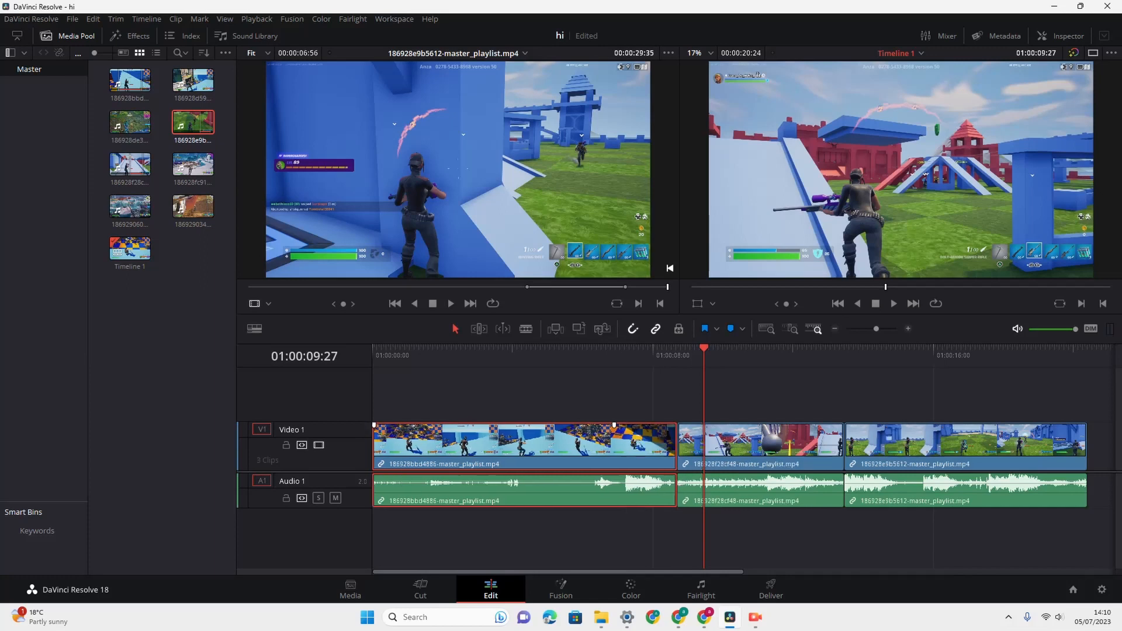
key(ctrl+s)
drag(676, 438, 680, 427)
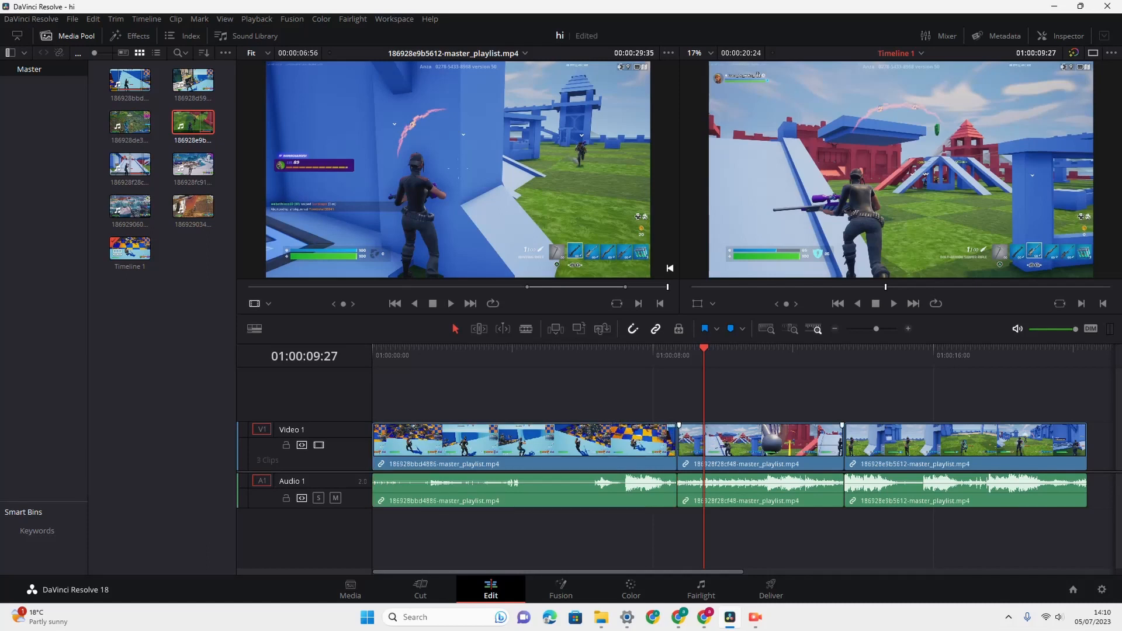
Step: Try to lower the first clip's audio level on the timeline, and view the audio tracks on the Fairlight page
click(608, 449)
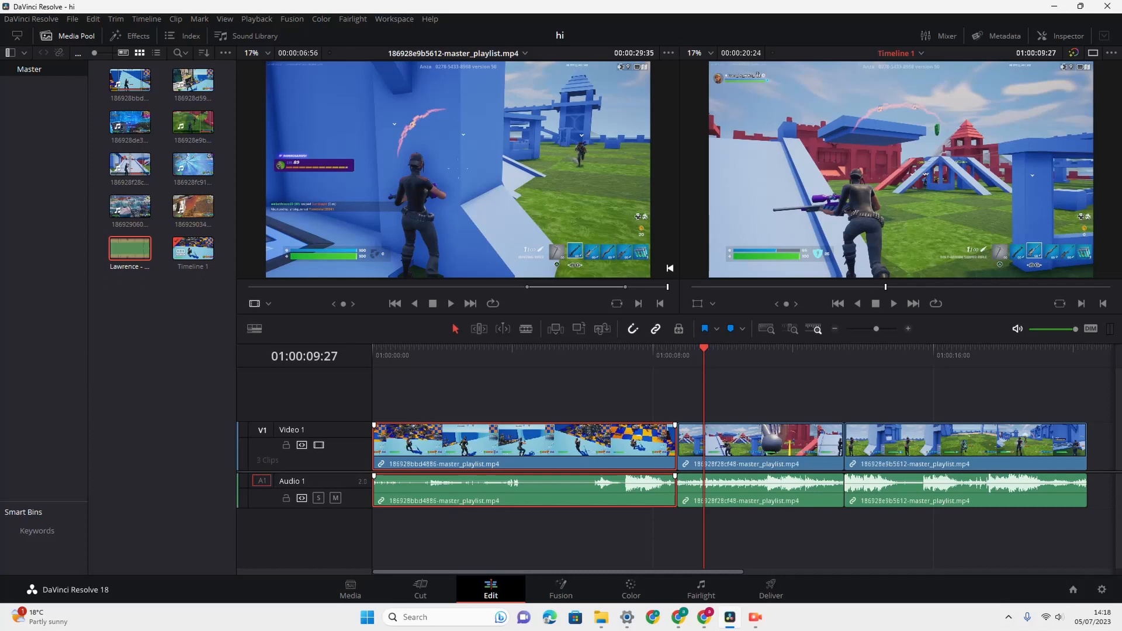
mouse_move(638, 481)
mouse_down()
mouse_move(638, 468)
mouse_move(638, 504)
mouse_move(638, 493)
mouse_up()
click(701, 589)
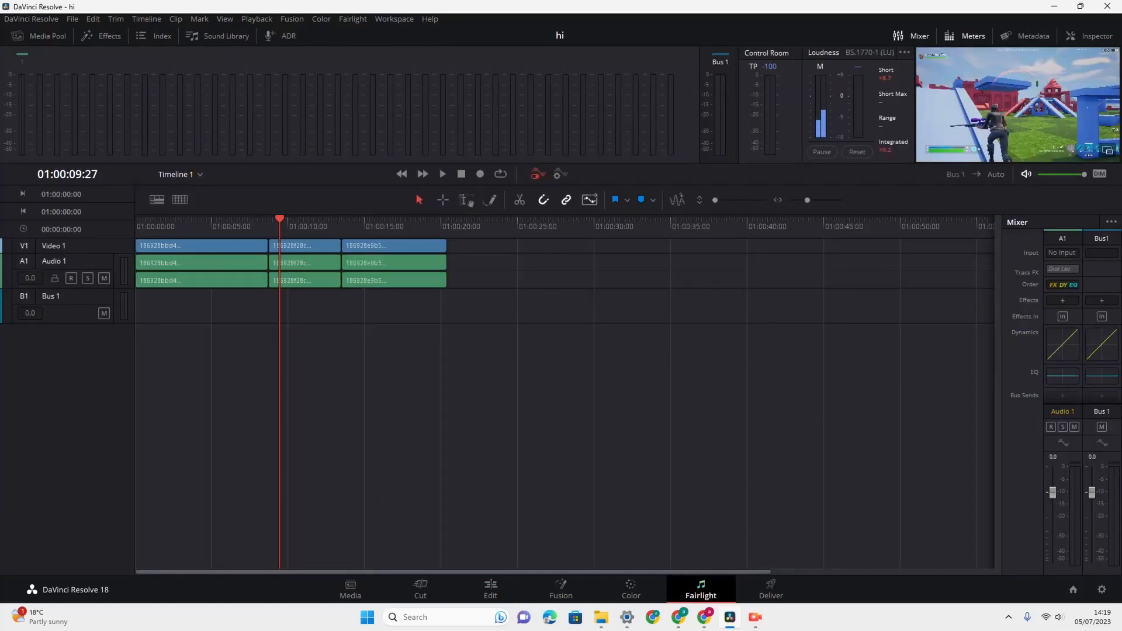
Step: On the Edit page, roll the cut between the first and second timeline clips later, to about 01:00:08:54, in Trim Edit mode
click(490, 589)
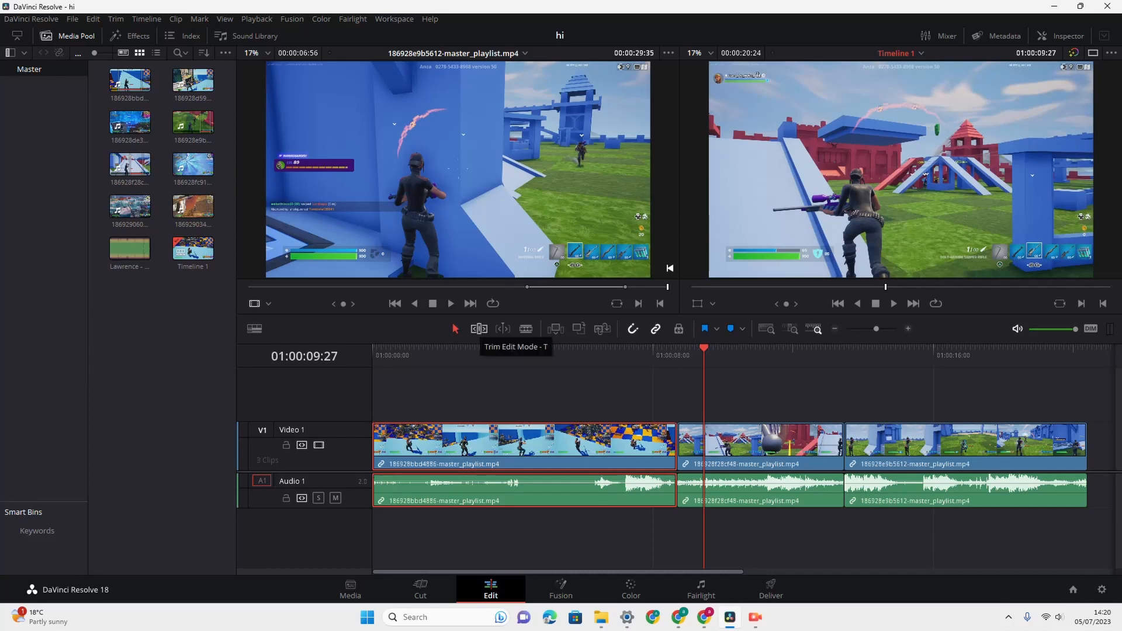
click(478, 328)
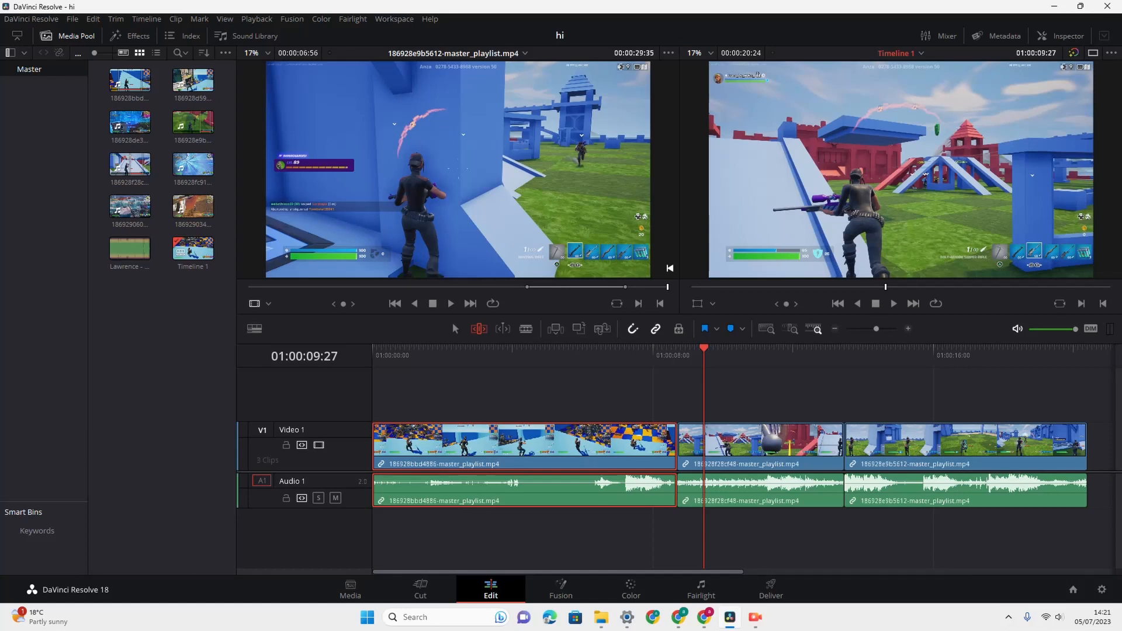
mouse_move(676, 453)
mouse_down()
mouse_move(620, 454)
mouse_move(689, 453)
mouse_up()
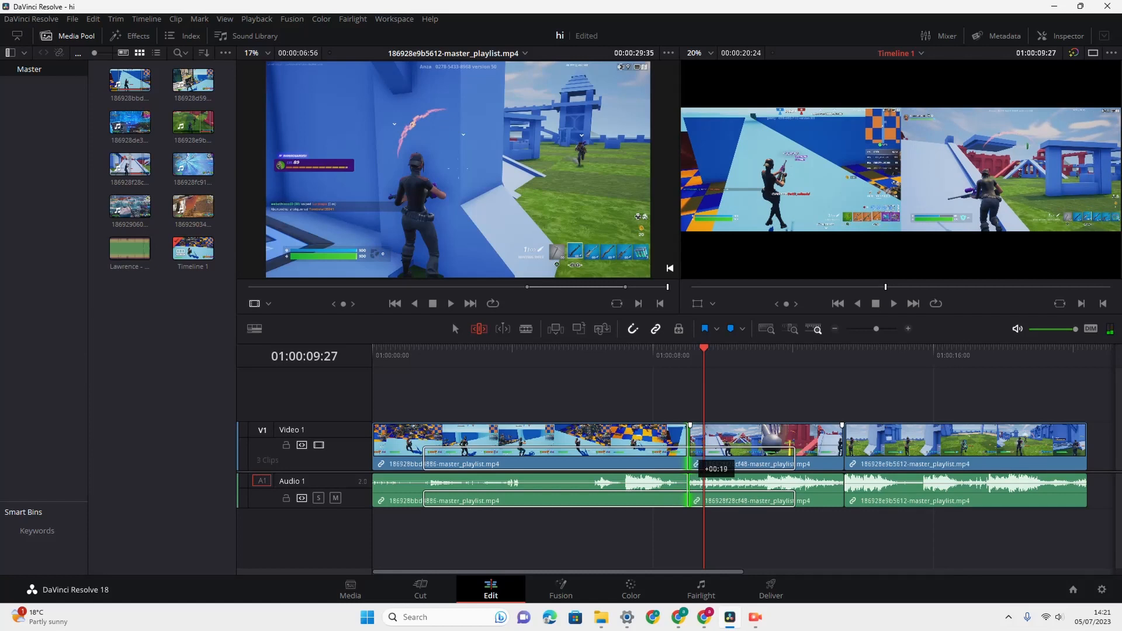
mouse_move(688, 453)
mouse_down()
mouse_move(656, 453)
mouse_move(685, 454)
mouse_up()
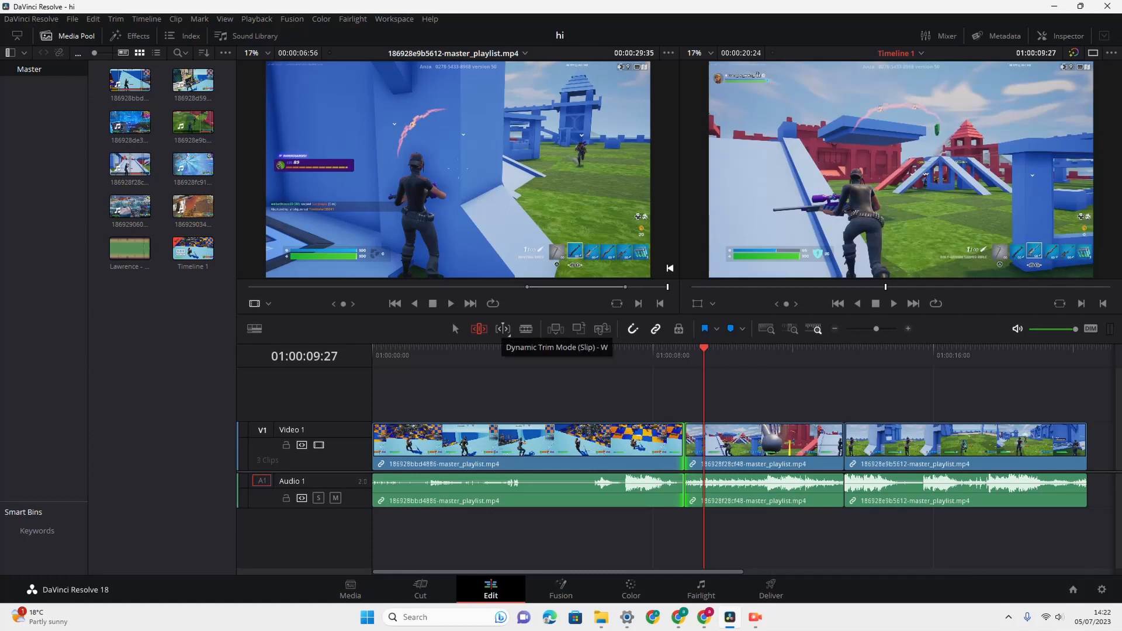
Step: Roll the cut between the first two clips earlier using Dynamic Trim and a small manual trim, to slightly before 01:00:08:34
click(505, 333)
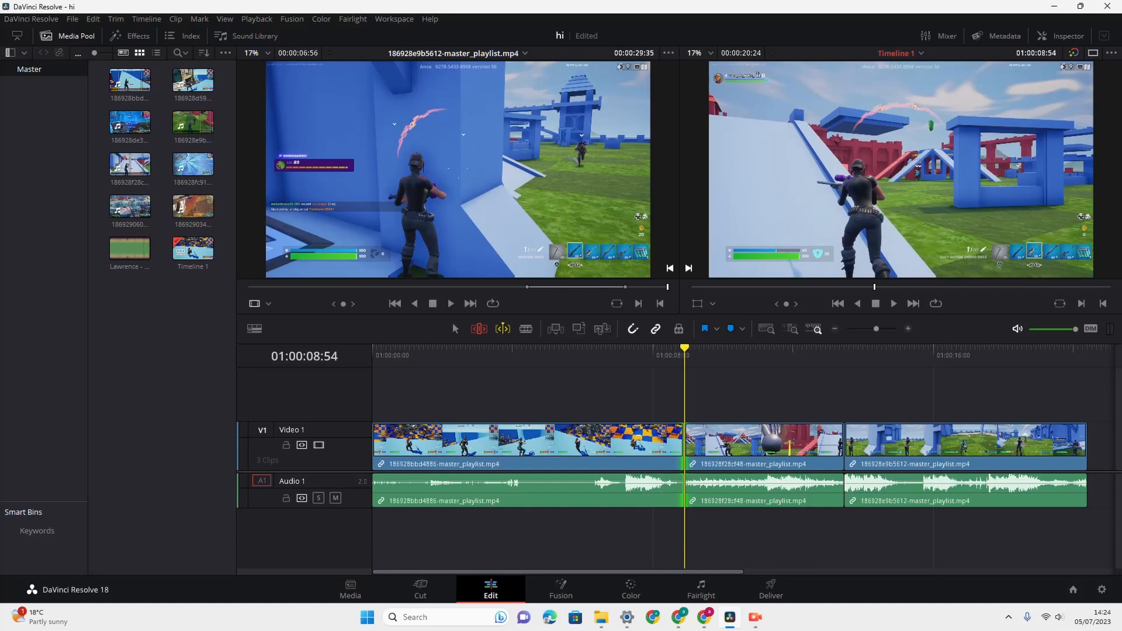
key(j)
drag(659, 348, 685, 349)
key(ctrl+z)
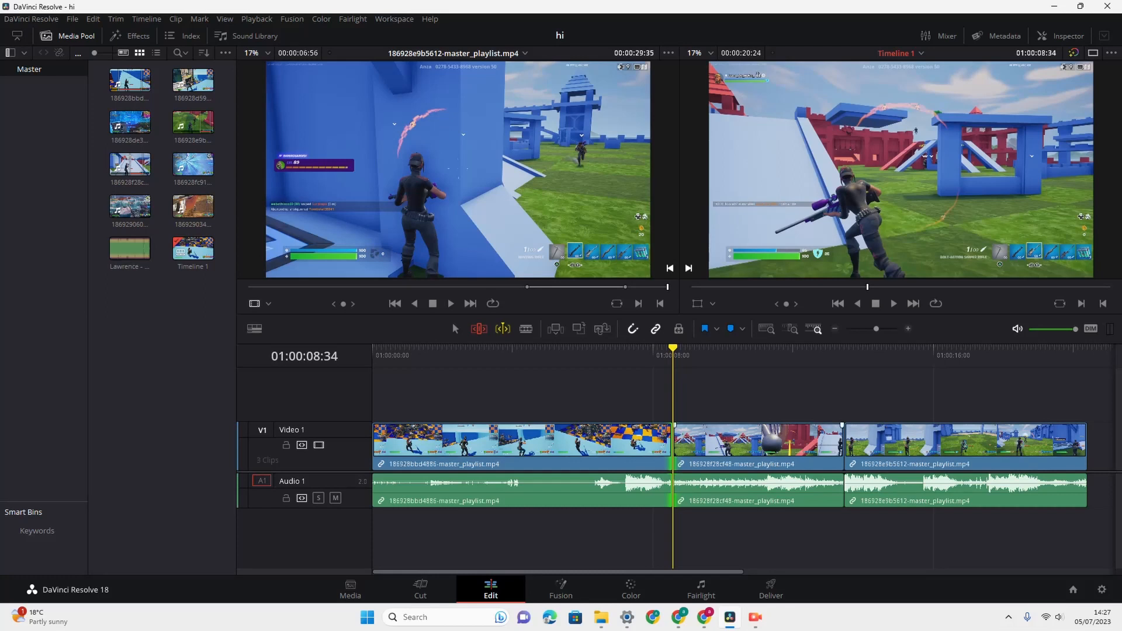
key(comma)
key(comma)
key(comma)
drag(671, 447, 668, 447)
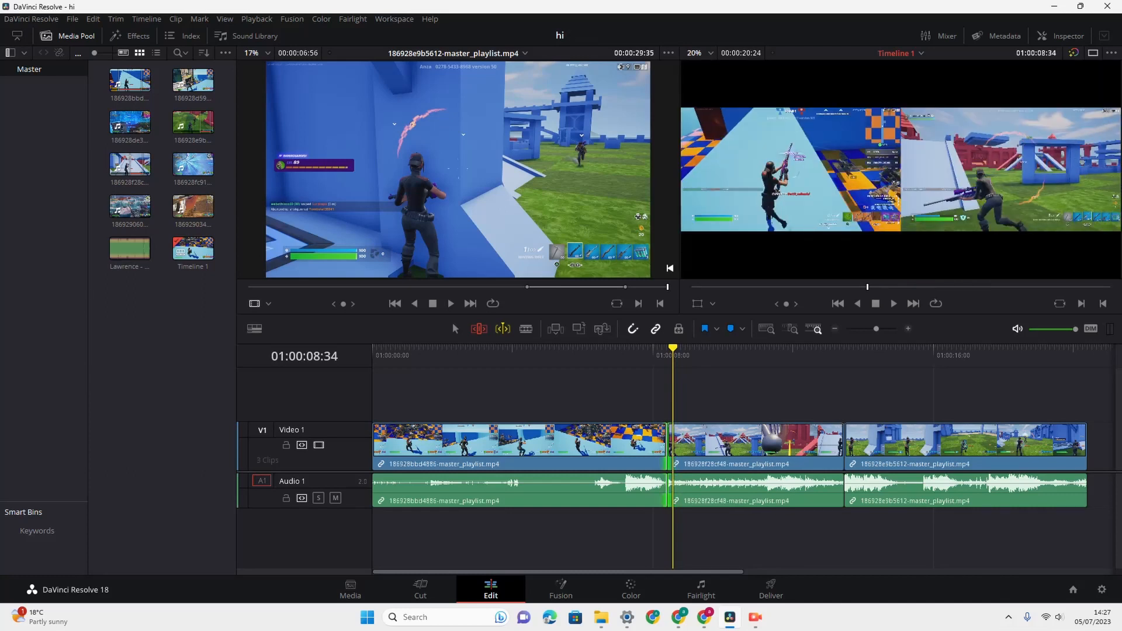
Step: Turn off Dynamic Trim and split the first timeline clip at about 01:00:05:53 with the Blade tool
click(667, 351)
drag(667, 350, 678, 350)
click(503, 329)
key(b)
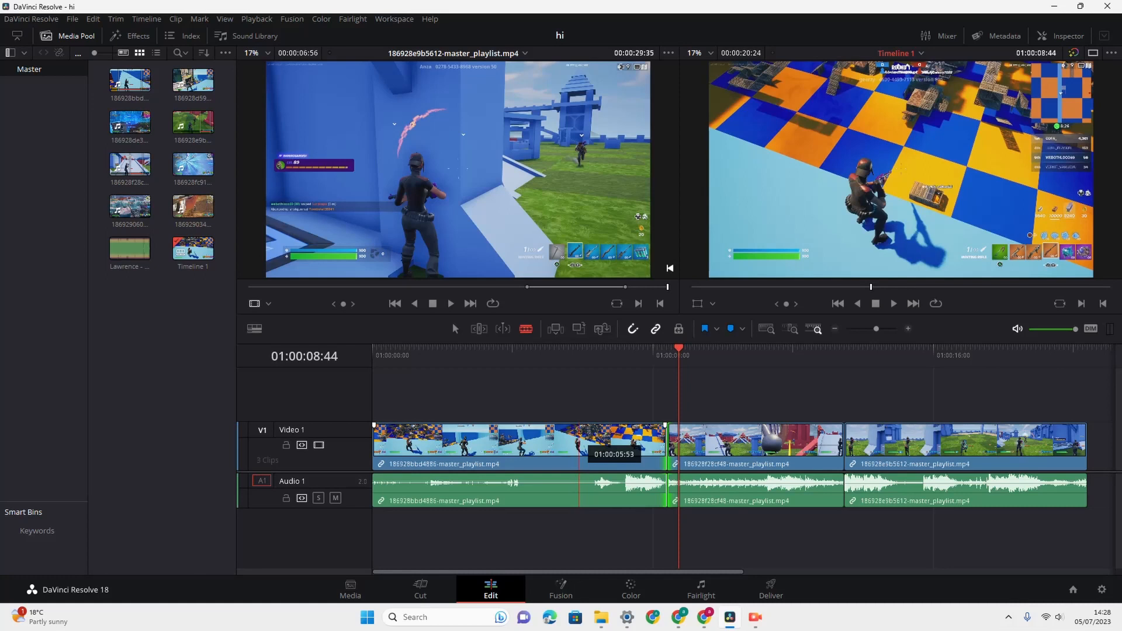
click(578, 447)
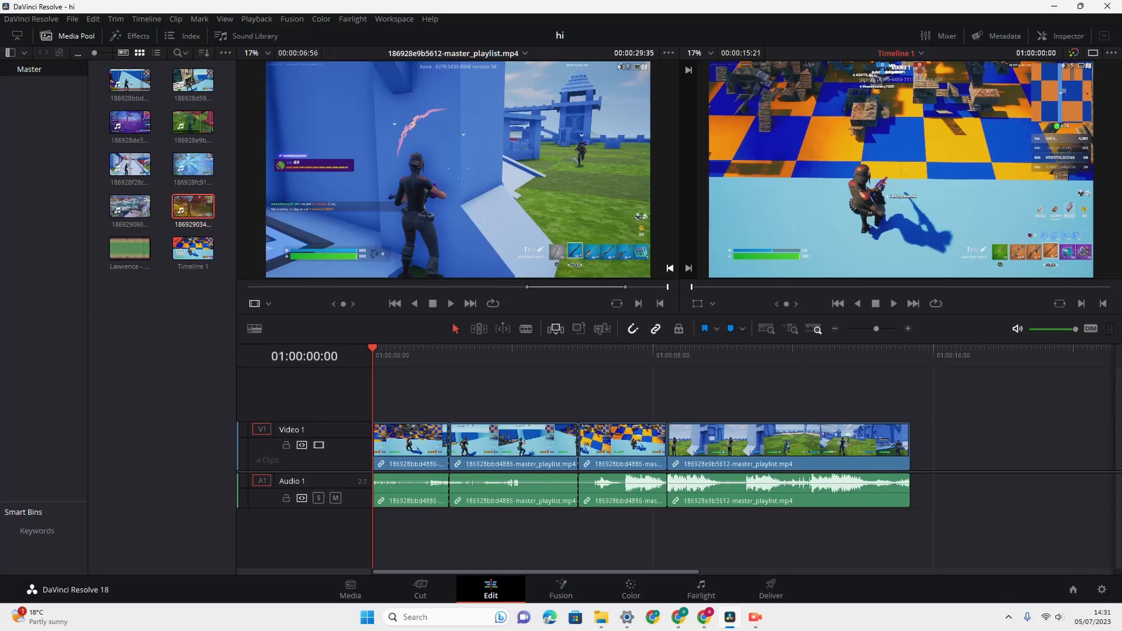
Step: Try inserting and overwriting the source clip onto the timeline, placing it from 01:00:17:02, and delete the placed clip
key(F9)
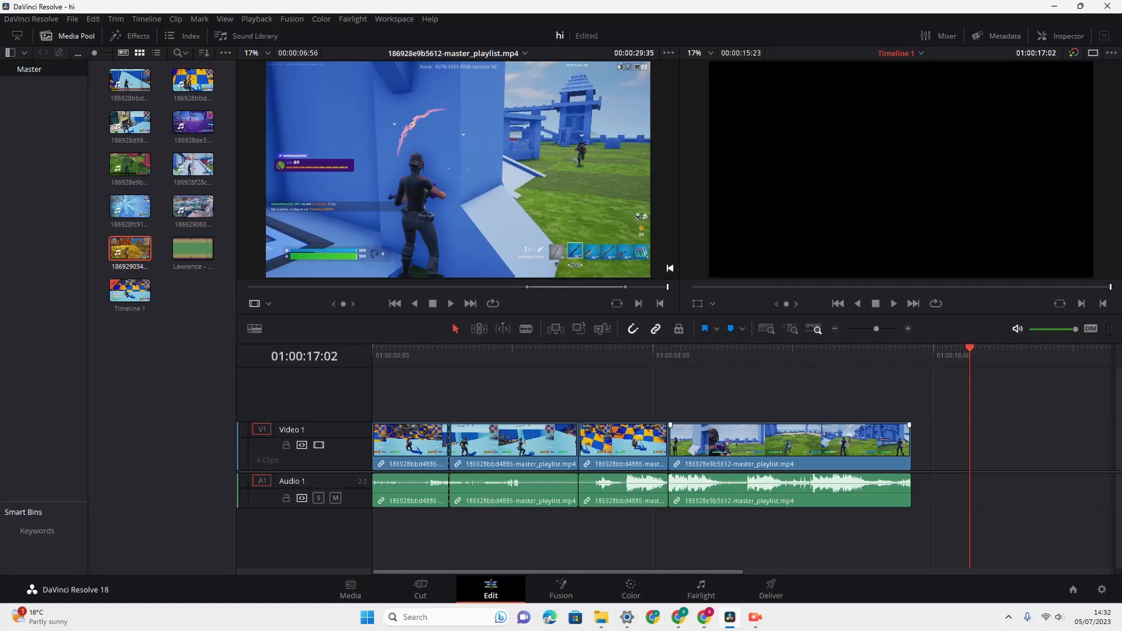
click(789, 447)
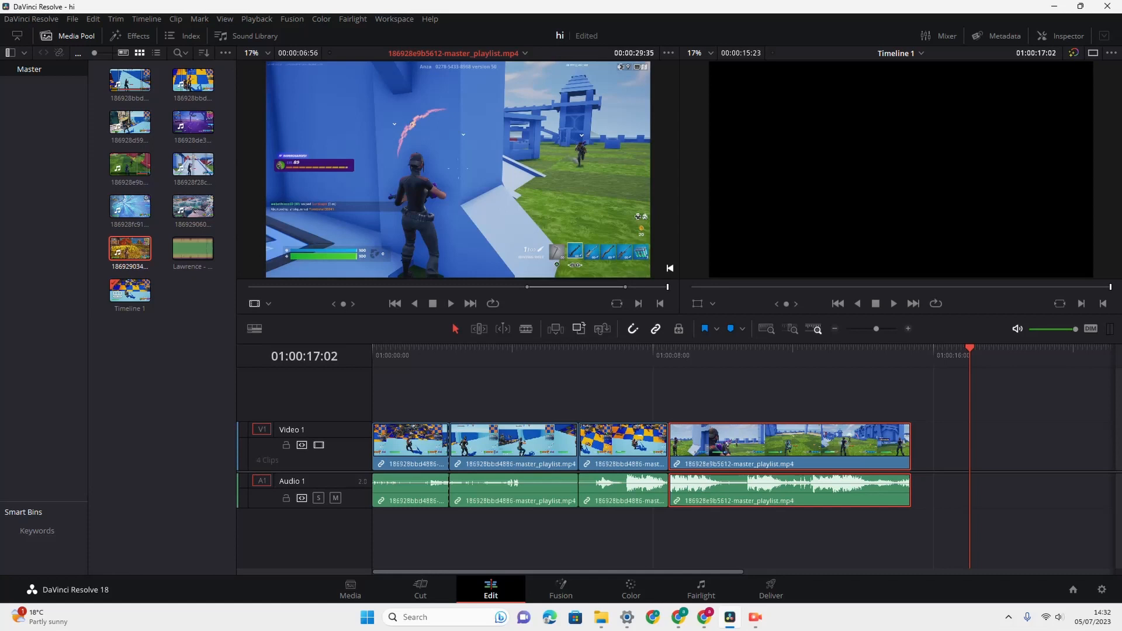
click(578, 328)
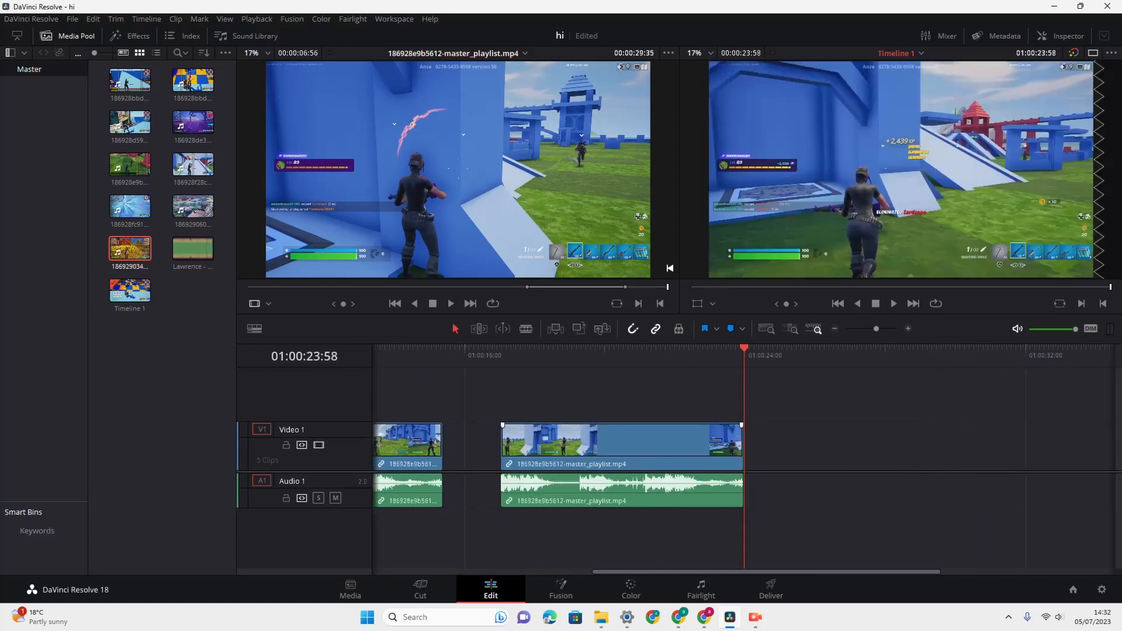
click(622, 449)
key(Delete)
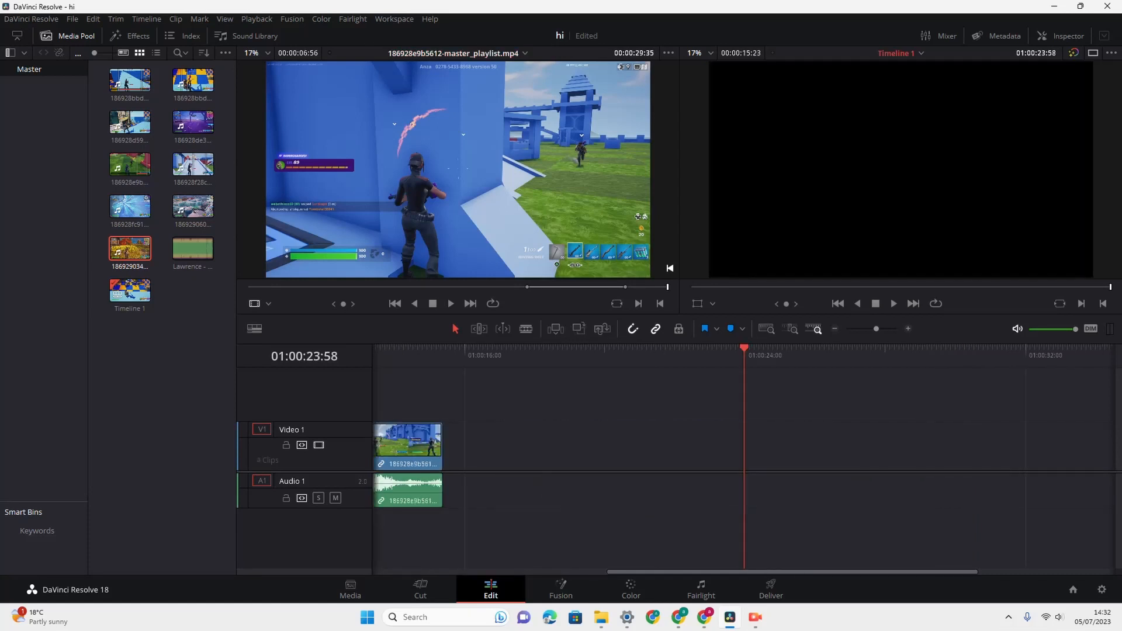
Step: Insert the source clip directly after the last timeline clip, at 01:00:15:23, and delete it
click(424, 447)
click(443, 349)
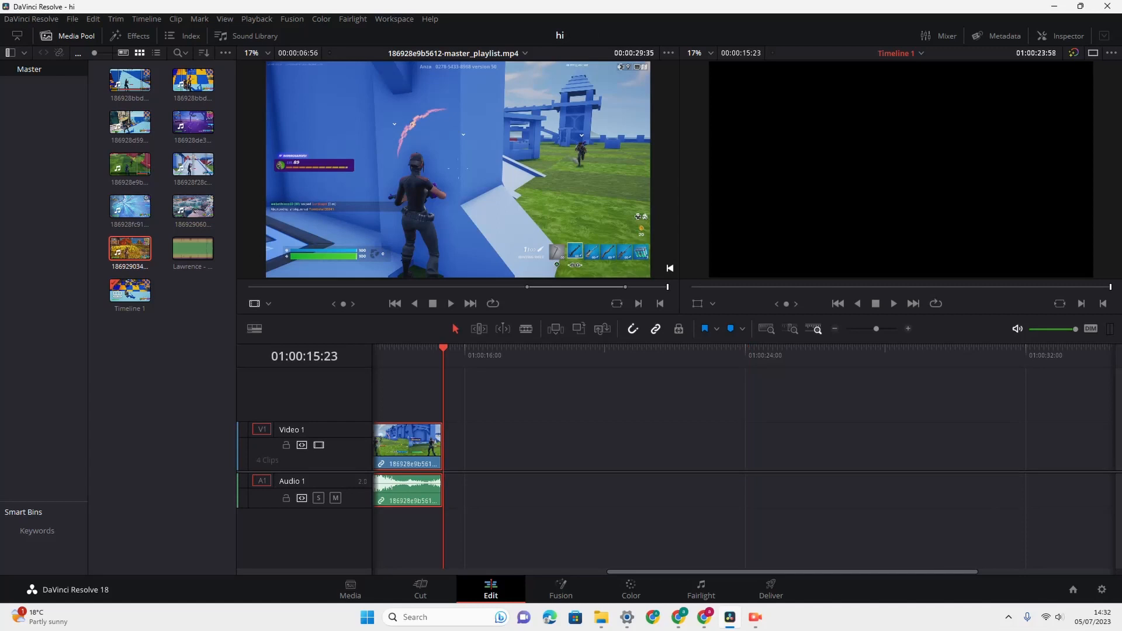
key(F9)
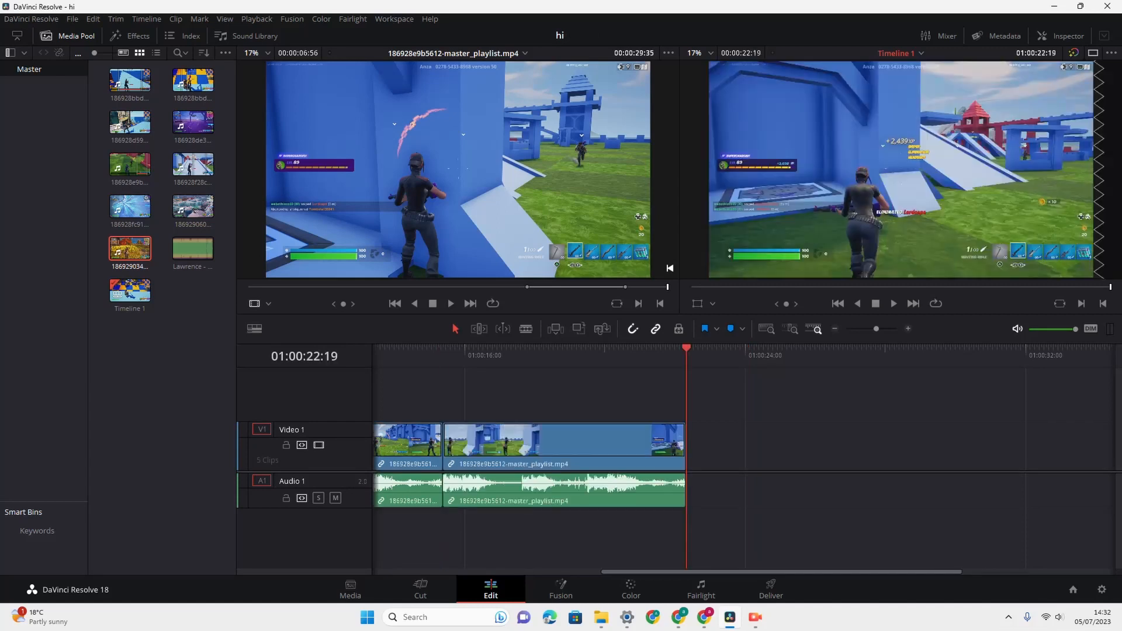
click(564, 447)
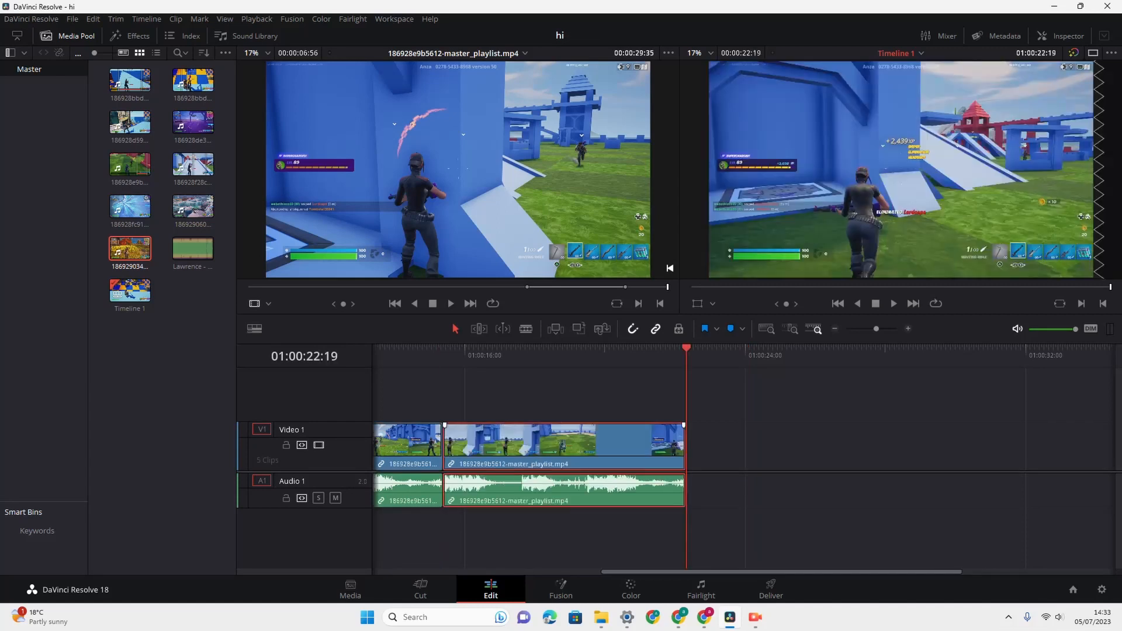
key(Delete)
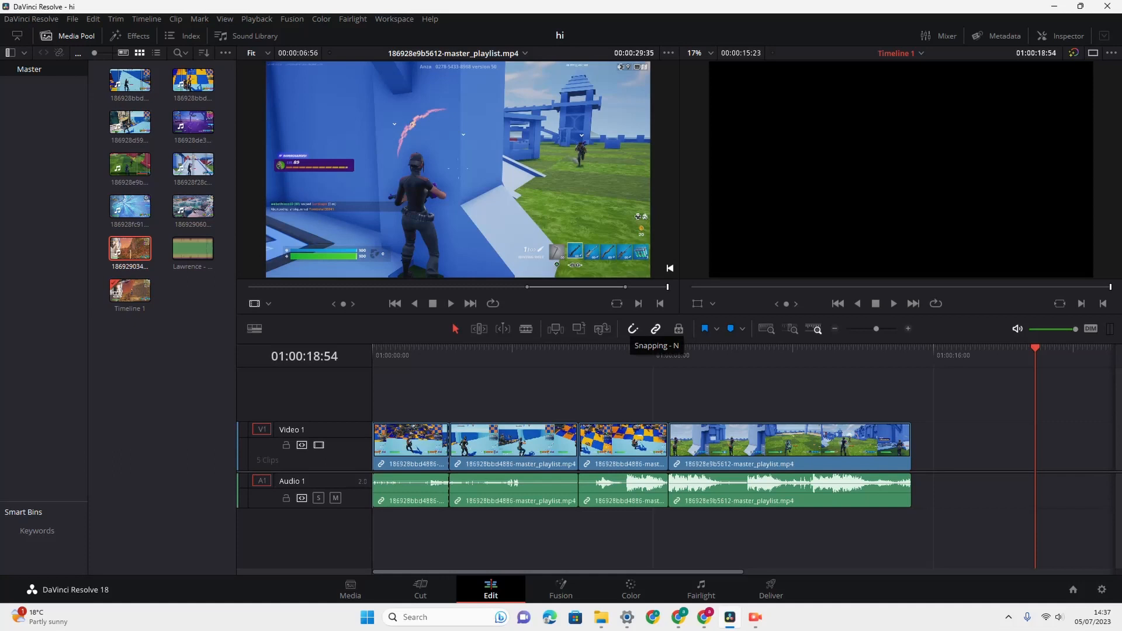
Step: Try moving the last timeline clip with snapping off and on, leave a short gap before it, and save the project
mouse_move(739, 453)
mouse_down()
mouse_move(834, 453)
mouse_move(738, 452)
mouse_move(803, 449)
mouse_move(747, 444)
mouse_up()
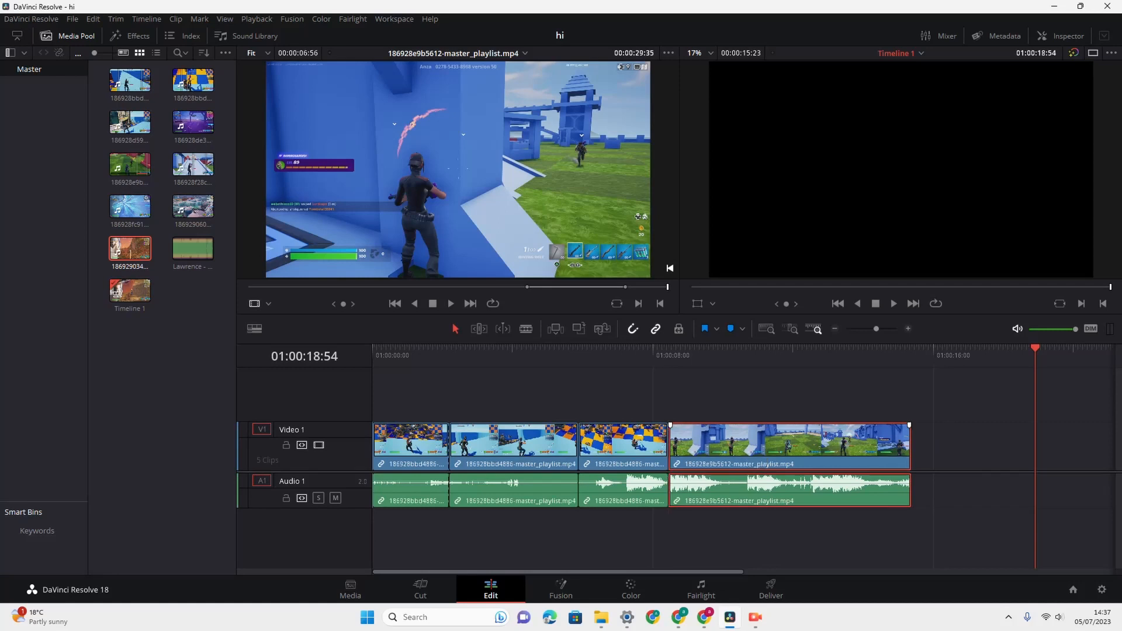
mouse_move(719, 464)
mouse_down()
mouse_move(854, 462)
mouse_move(655, 462)
mouse_move(719, 462)
mouse_up()
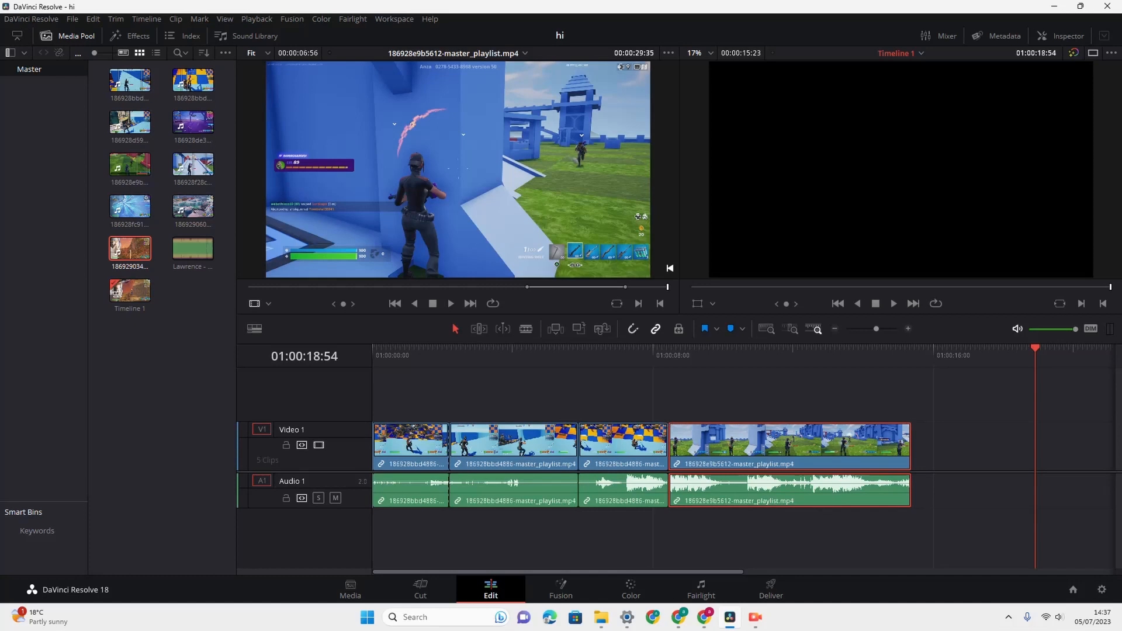
mouse_move(748, 450)
mouse_down()
mouse_move(806, 450)
mouse_move(641, 456)
mouse_move(750, 460)
mouse_up()
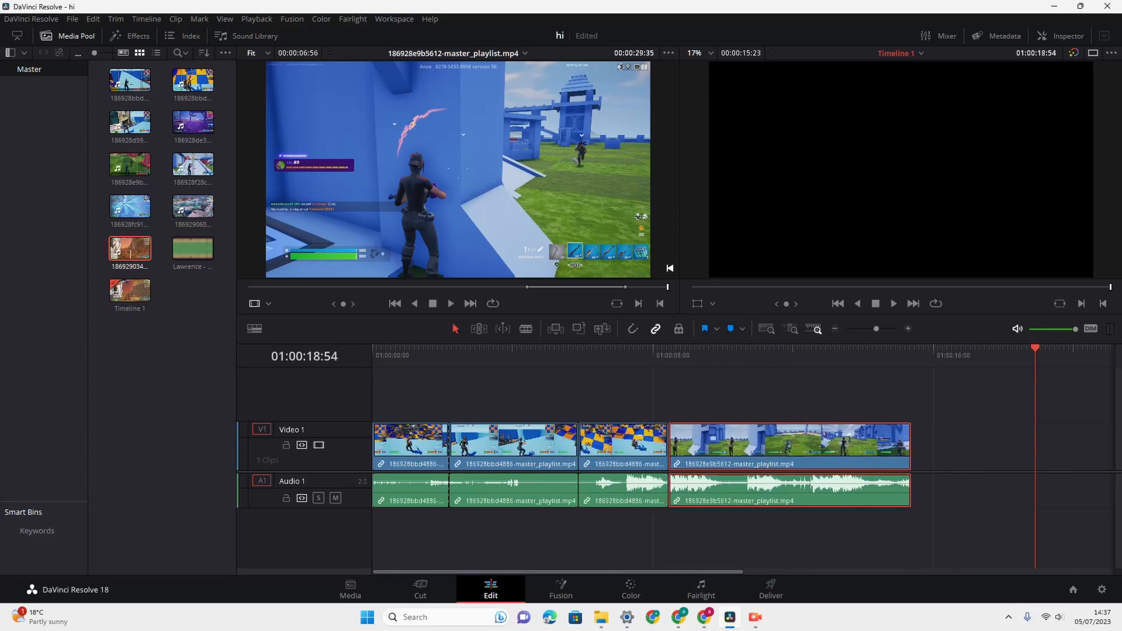
key(n)
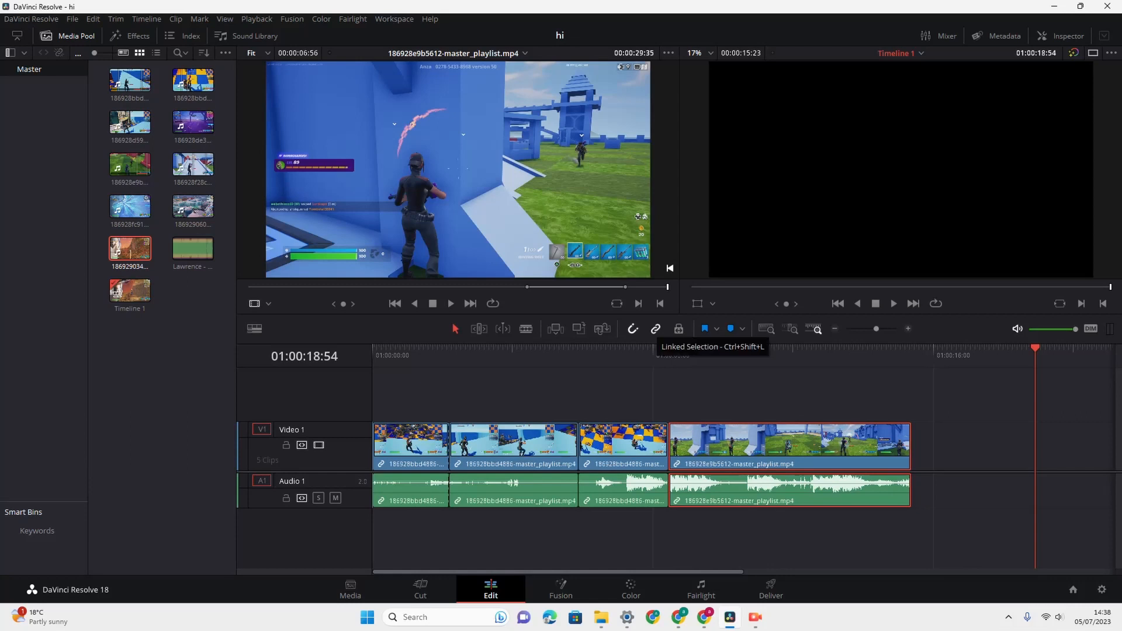
drag(734, 451, 774, 450)
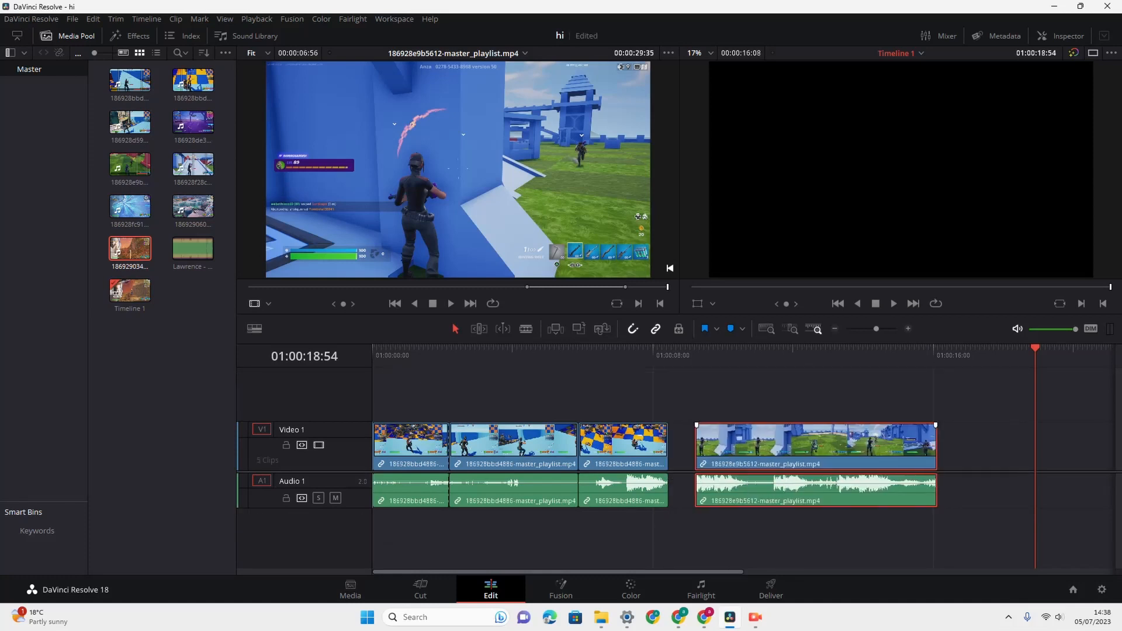
key(ctrl+s)
Step: With linked selection off, offset the last clip's audio from its video by about 08:33 and move the video to Video 2 and back
drag(772, 448, 1072, 494)
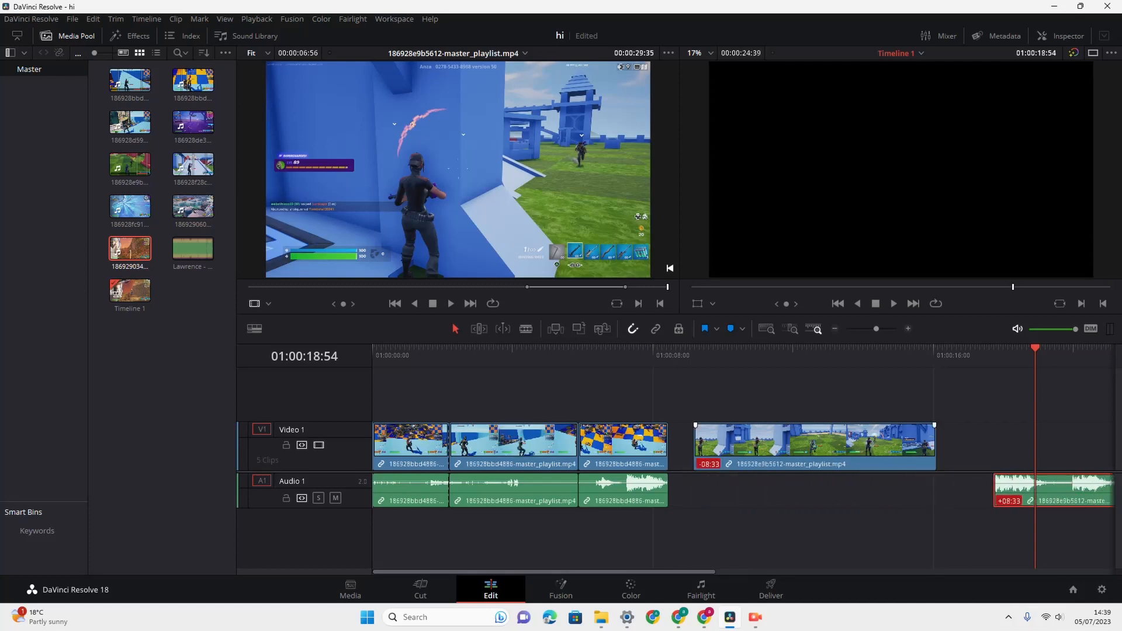
drag(814, 445, 809, 395)
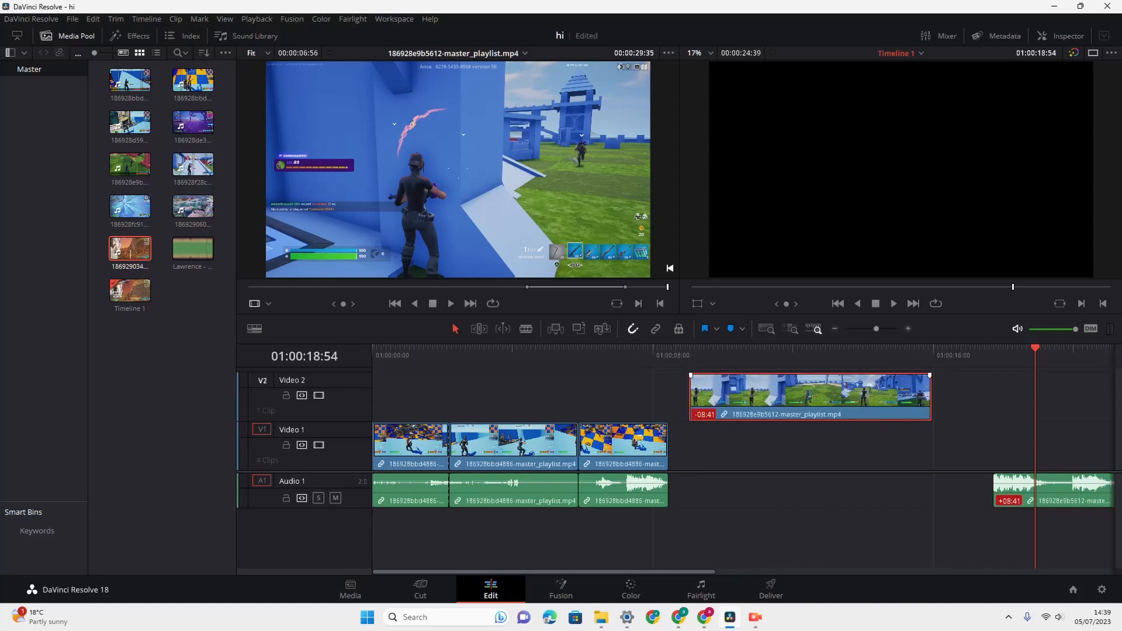
drag(809, 396, 818, 445)
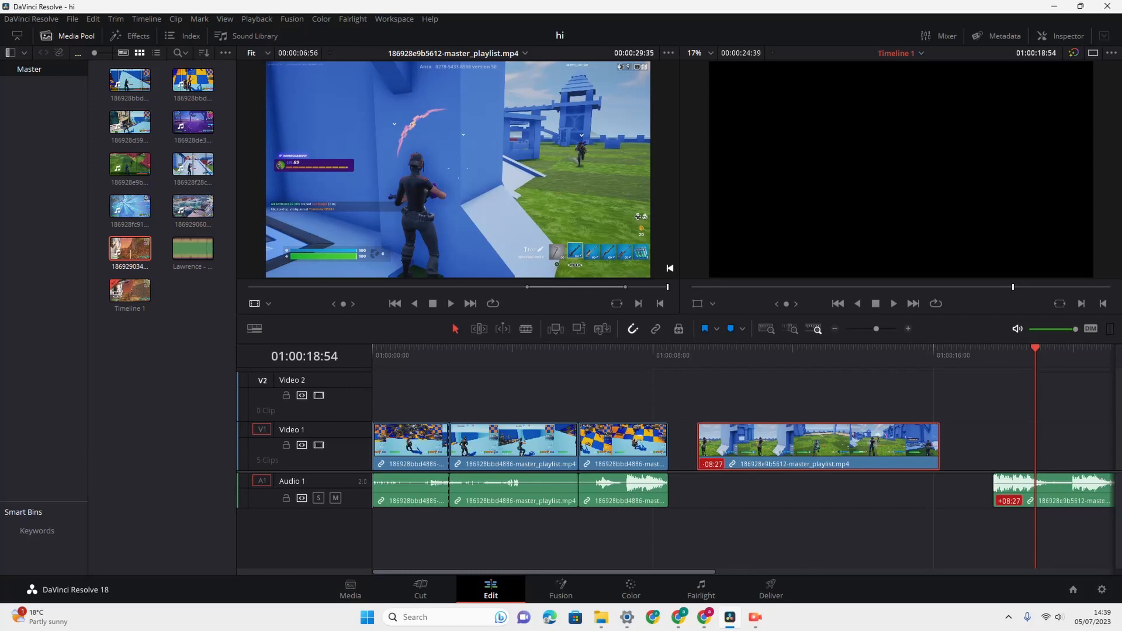
Step: Move the last clip's audio and video back against the third clip and turn linked selection on
drag(1041, 494, 758, 493)
drag(811, 453, 782, 453)
click(655, 329)
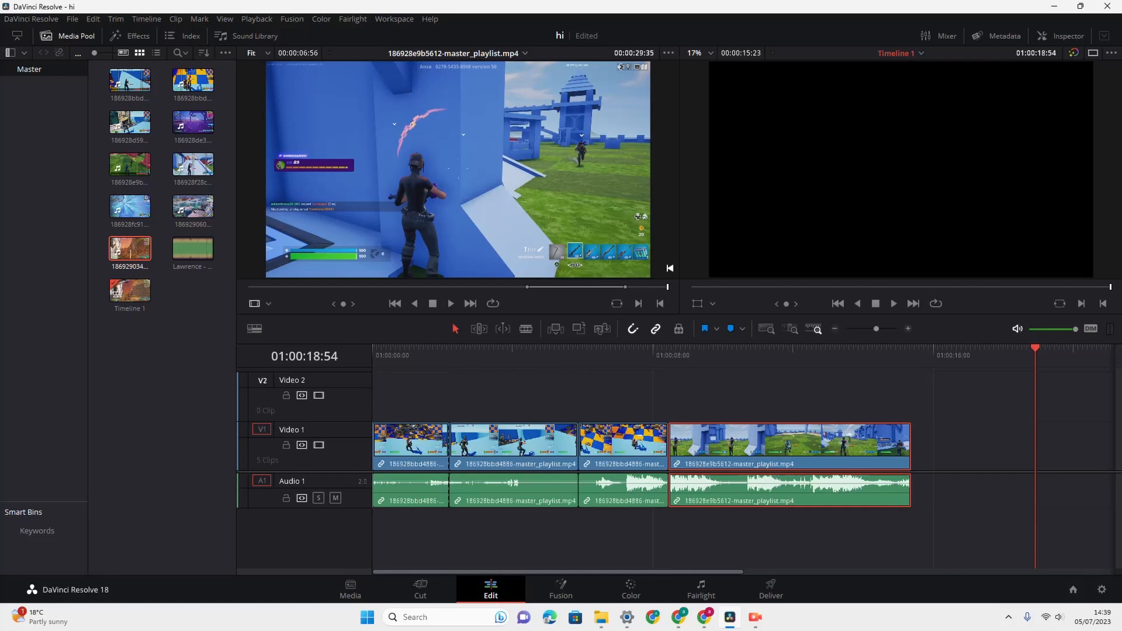
Step: Lock all tracks and try to select the last two timeline clips and trim the cut between them
click(678, 329)
click(789, 447)
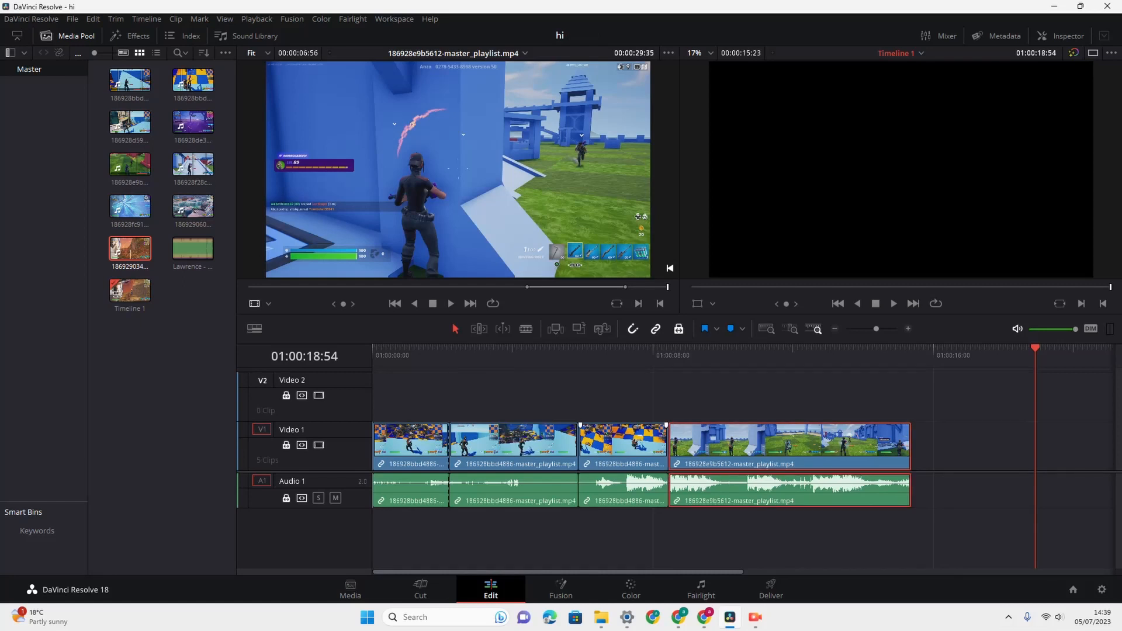
double_click(622, 439)
click(760, 445)
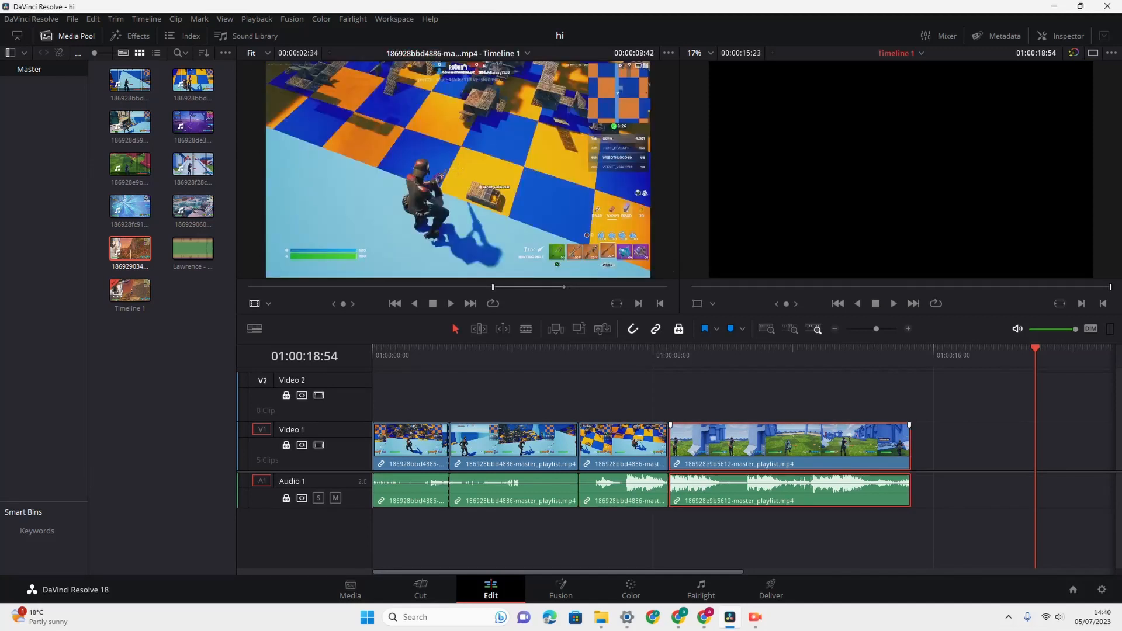
drag(667, 439, 668, 439)
drag(667, 440, 668, 439)
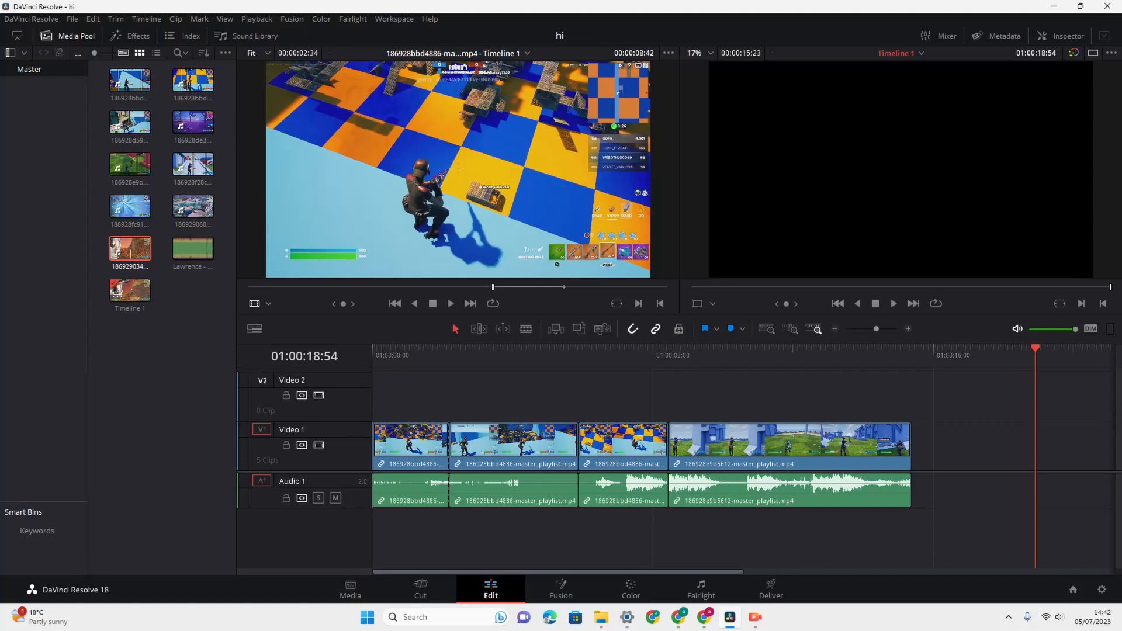
Step: Show the last timeline clip's video properties in the Inspector and move the playhead to 01:00:08:47
click(1043, 35)
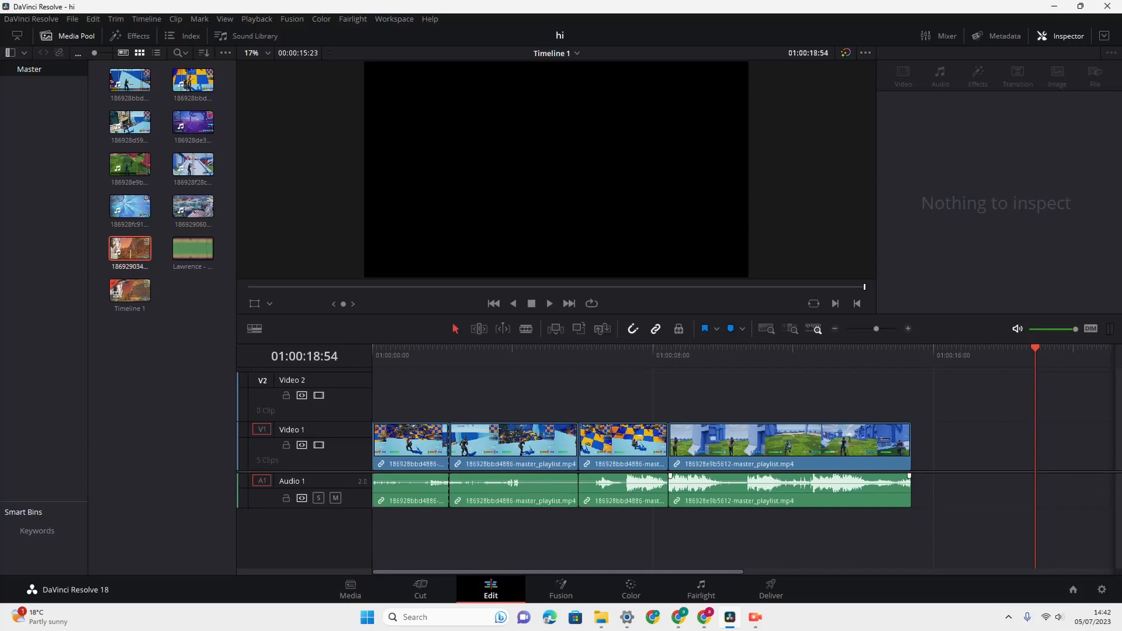
click(789, 445)
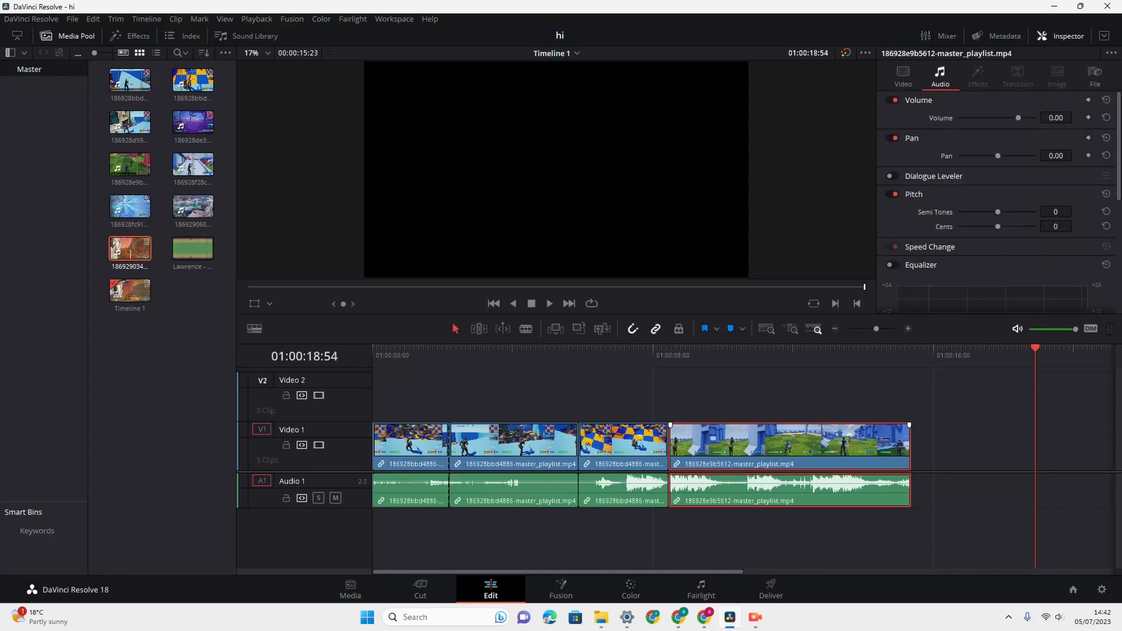
click(903, 76)
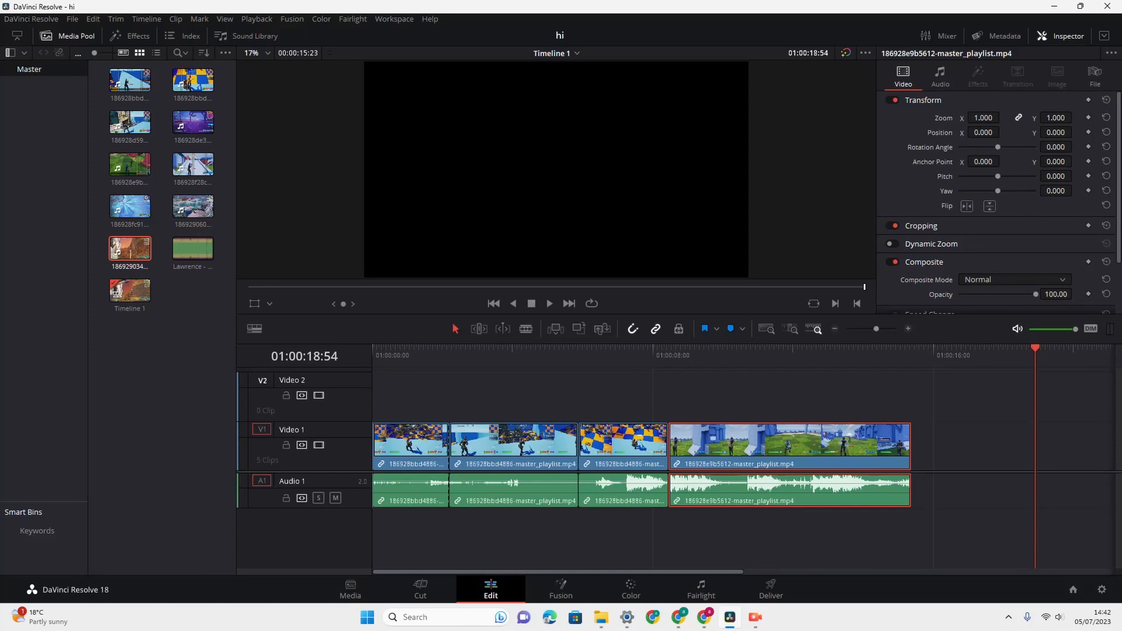
click(680, 349)
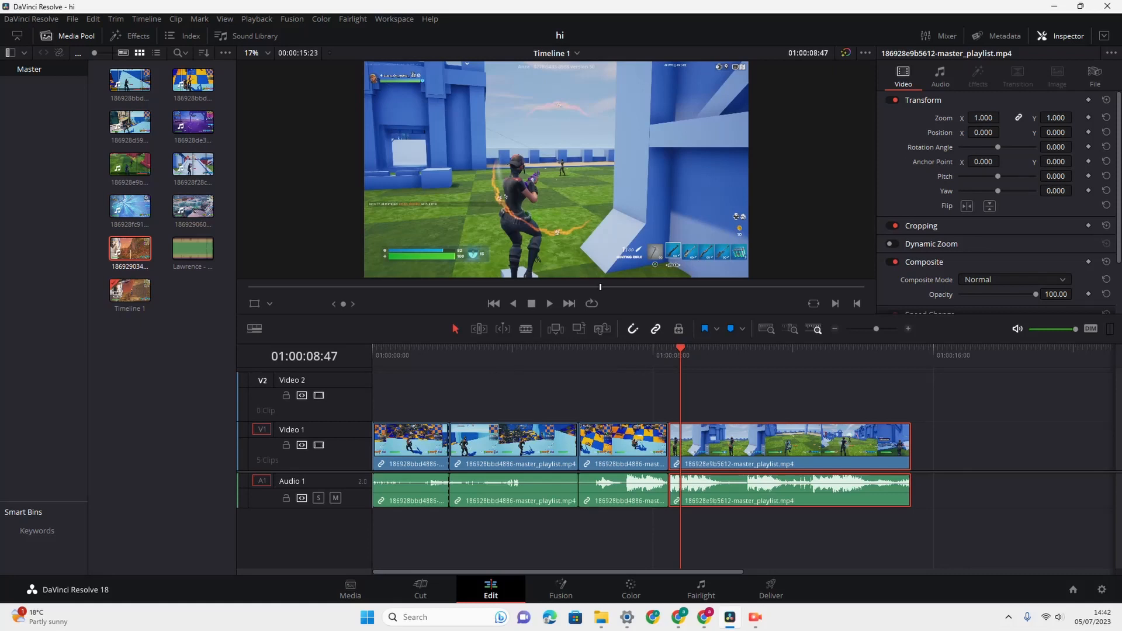
Step: Try a zoom of 0.870 on the last timeline clip and reset its zoom
drag(977, 118, 1003, 117)
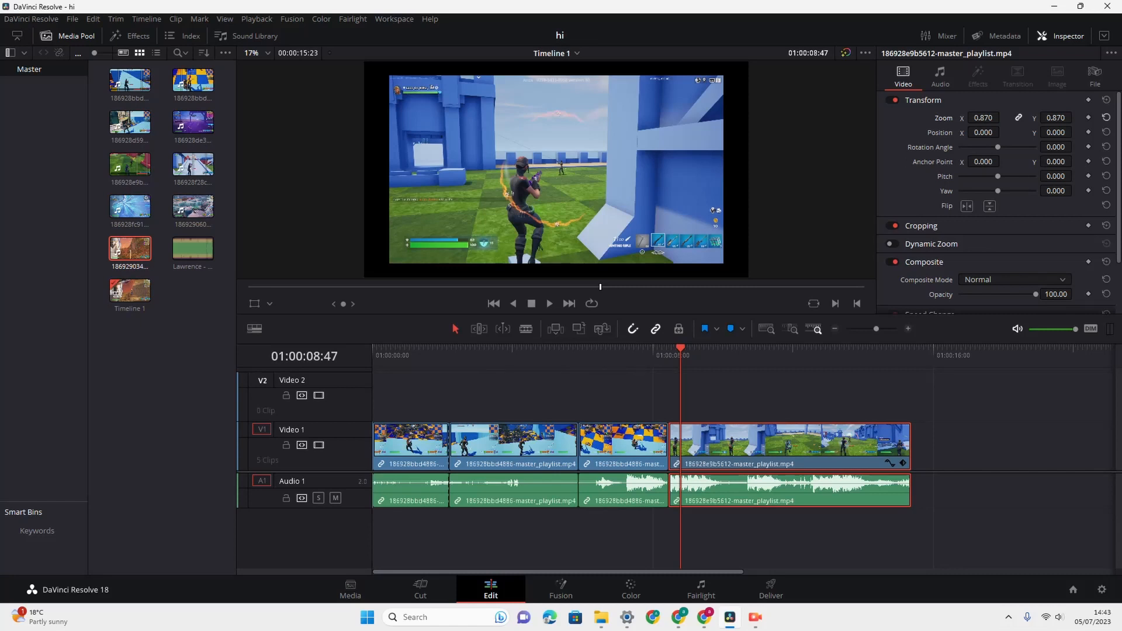
click(1106, 117)
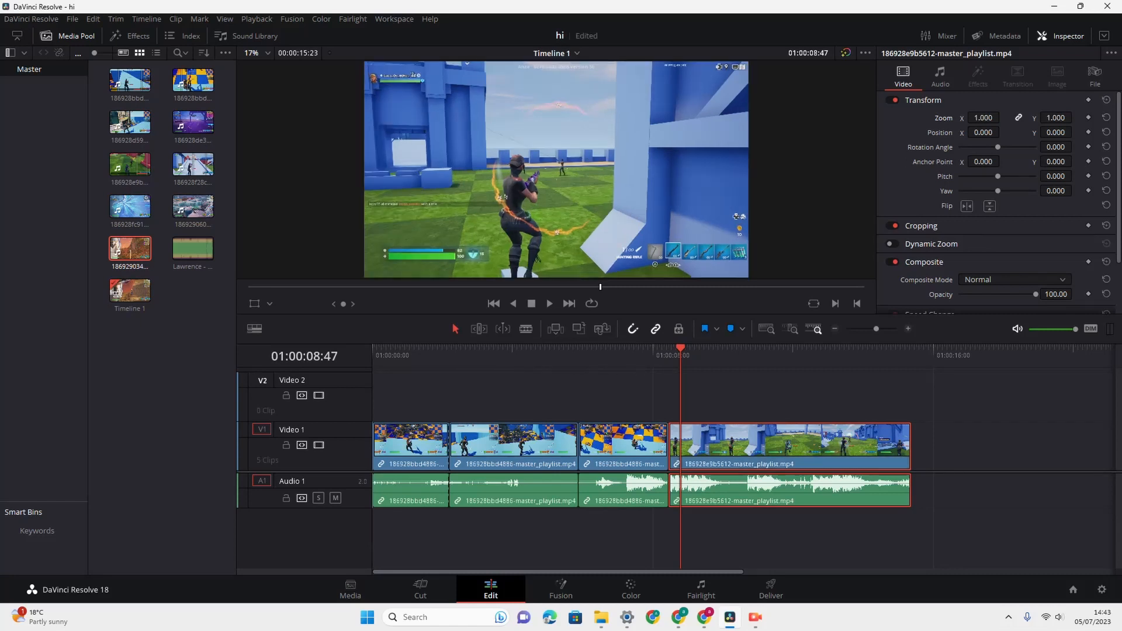
Step: Try a zoom of 0.800 and X and Y position offsets on the last timeline clip, resetting each one
mouse_move(983, 118)
mouse_down()
mouse_move(1011, 118)
mouse_move(971, 118)
mouse_up()
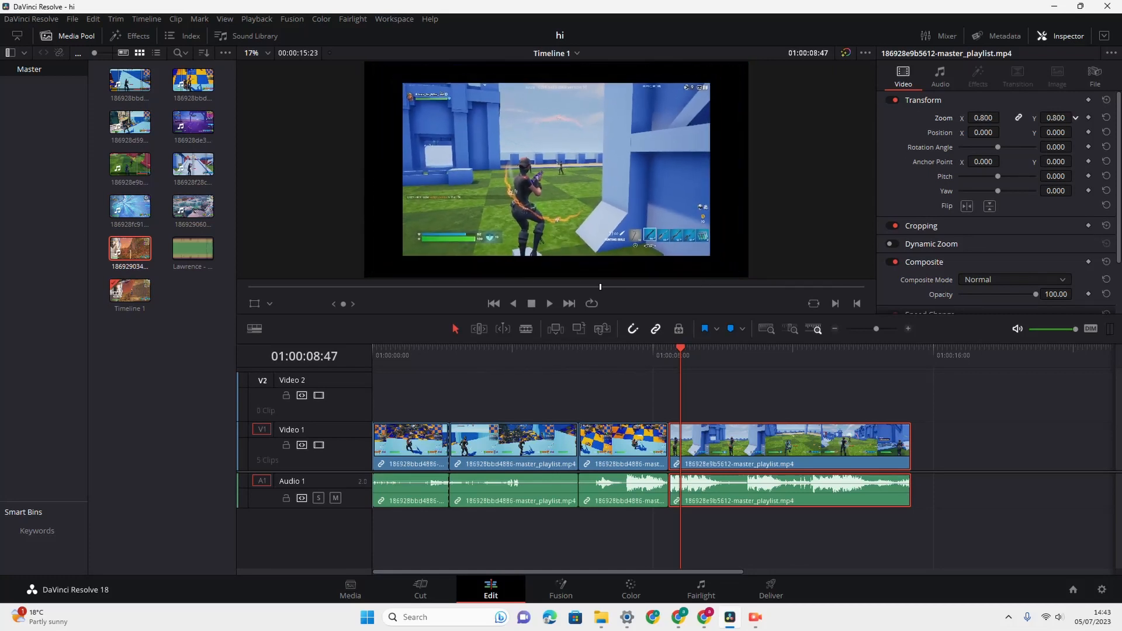
click(1106, 117)
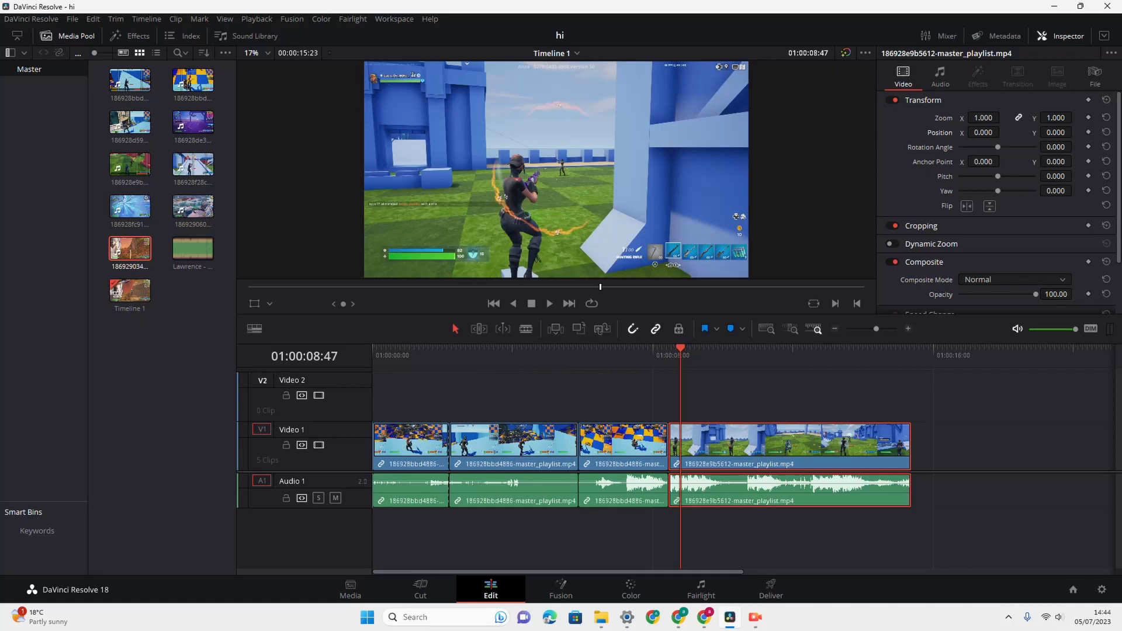
mouse_move(984, 133)
mouse_down()
mouse_move(1070, 132)
mouse_move(867, 132)
mouse_move(1105, 132)
mouse_move(1002, 132)
mouse_up()
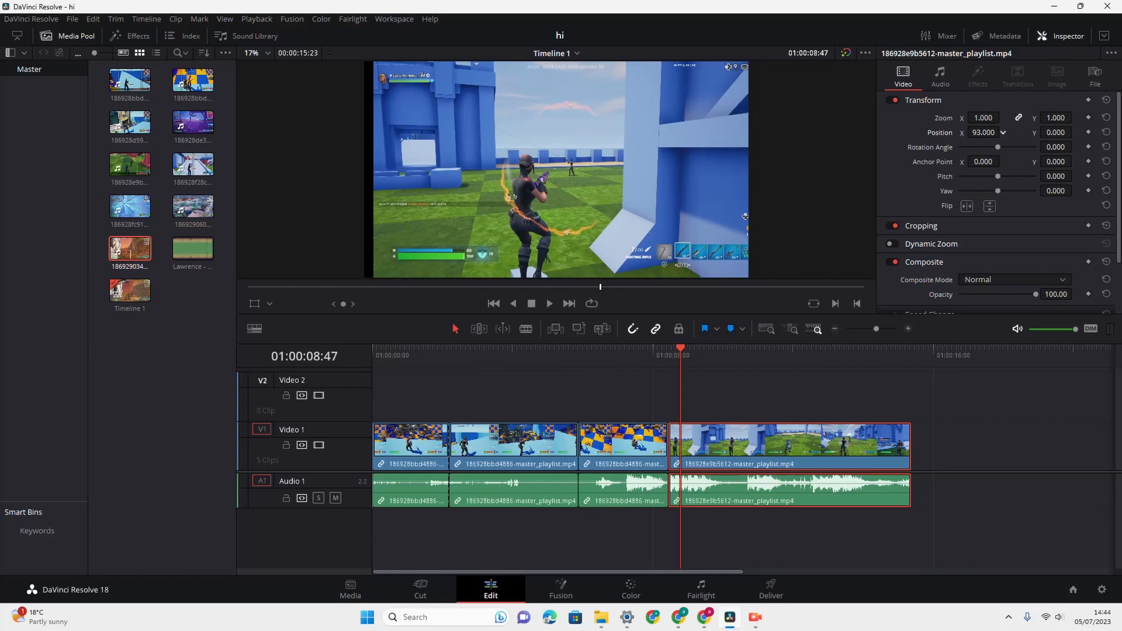
drag(1003, 133, 1001, 133)
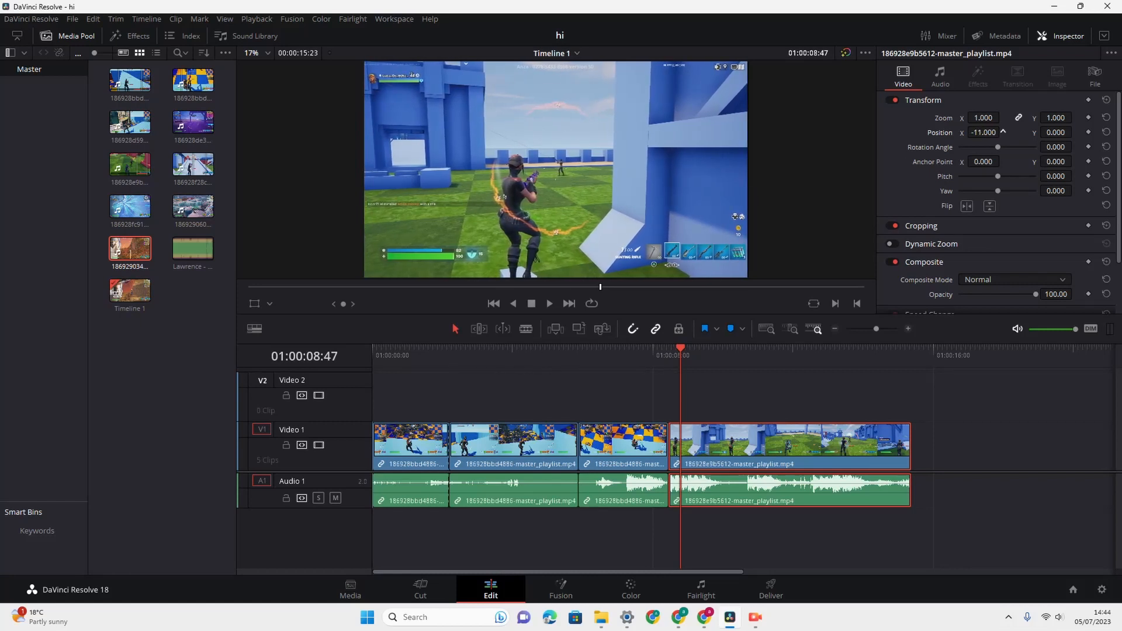
click(1107, 132)
mouse_move(1055, 133)
mouse_down()
mouse_move(982, 132)
mouse_move(1115, 132)
mouse_move(1030, 133)
mouse_move(1071, 133)
mouse_move(1048, 132)
mouse_up()
click(1106, 132)
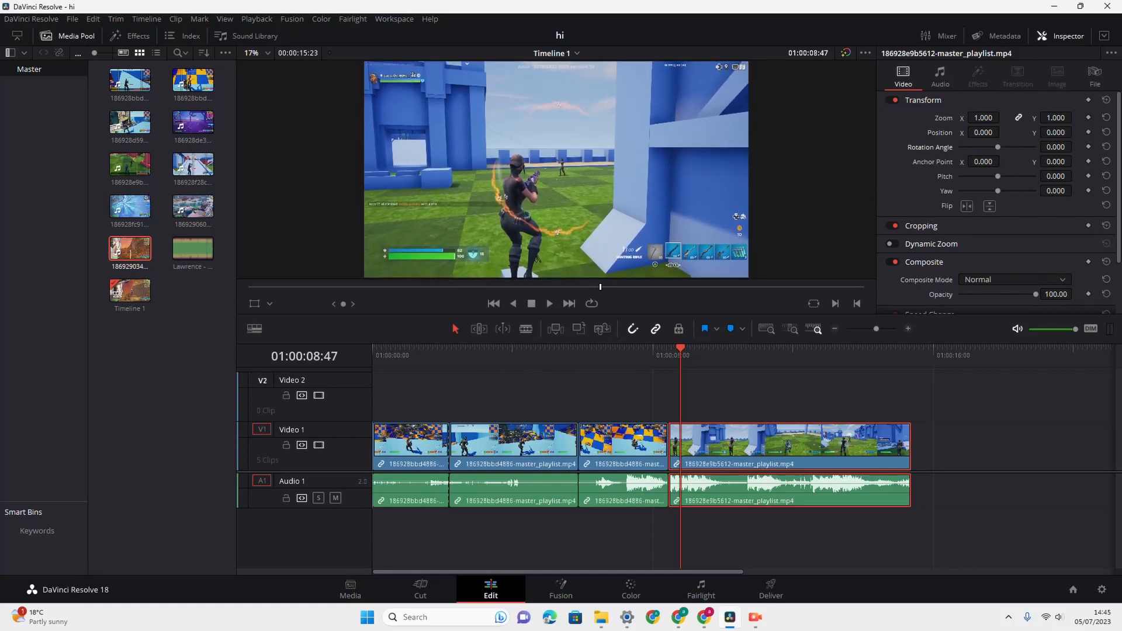
Step: Try rotating the last timeline clip, including an angle of about -96.180, and reset its rotation angle
drag(1055, 147, 1008, 147)
click(1106, 147)
drag(997, 147, 987, 147)
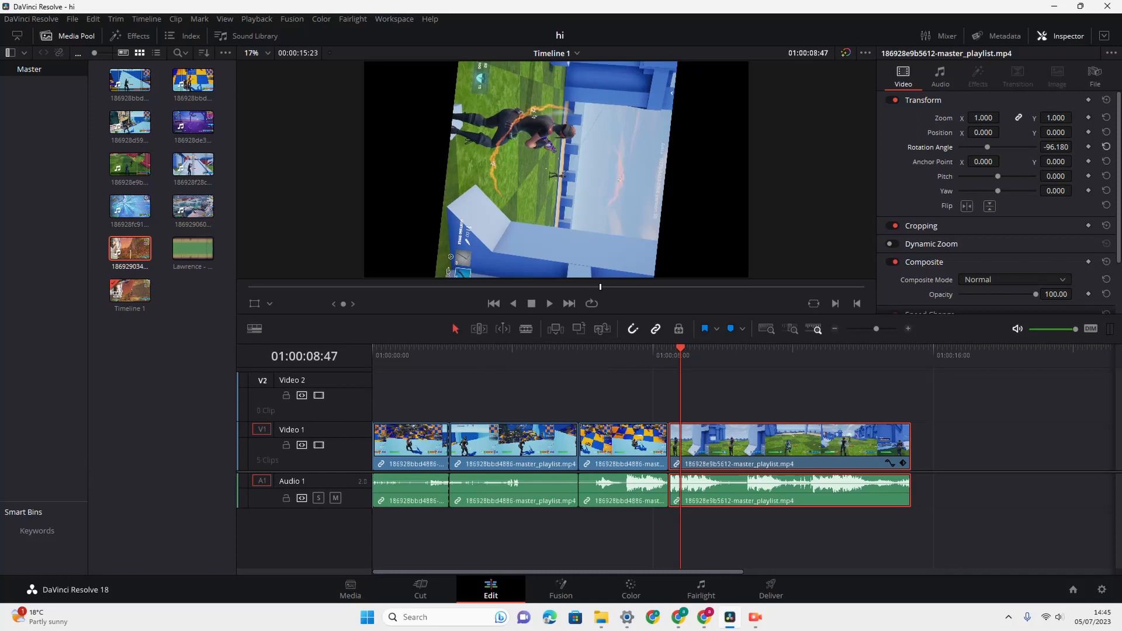
click(1106, 147)
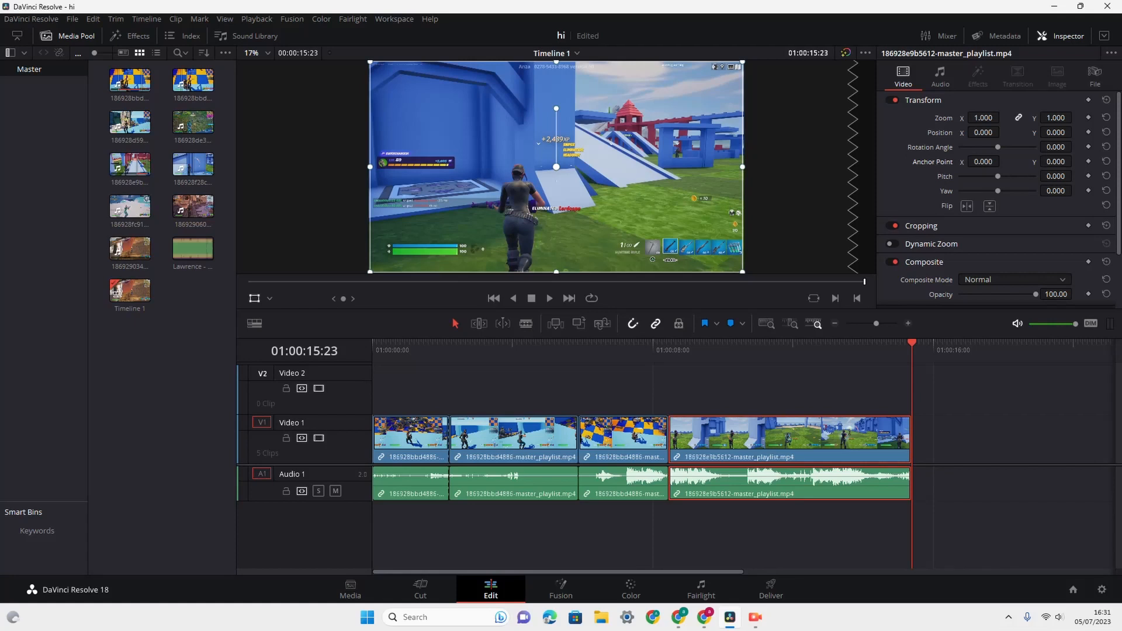
Step: Try anchor point offsets of X 632.000 and Y 131.000 on the last timeline clip, resetting each one
drag(984, 161, 1069, 161)
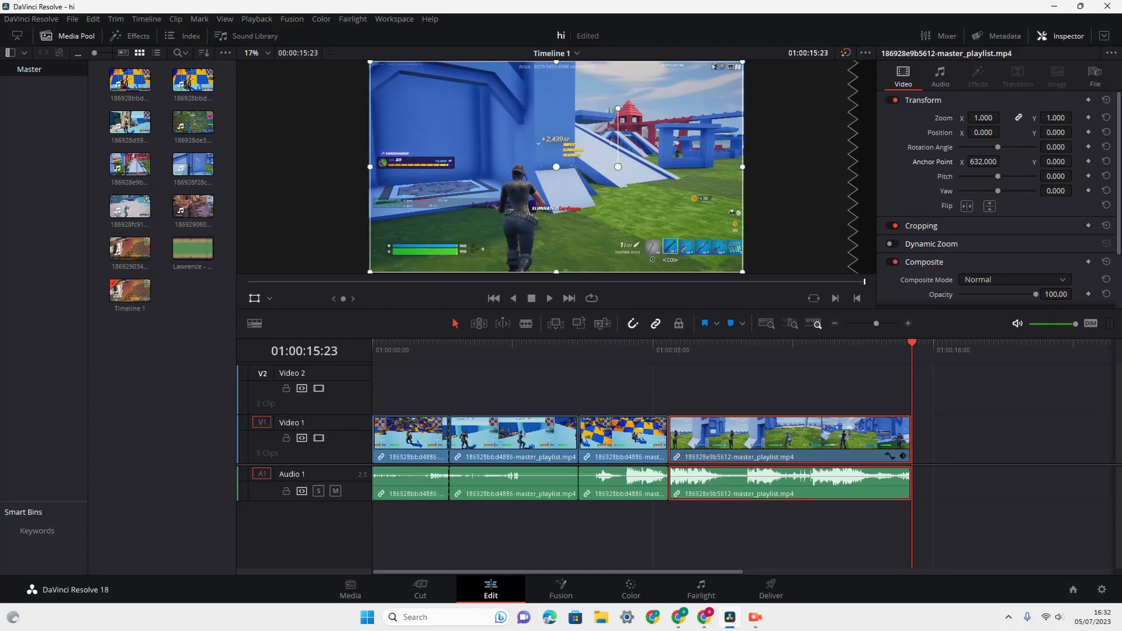
click(1107, 162)
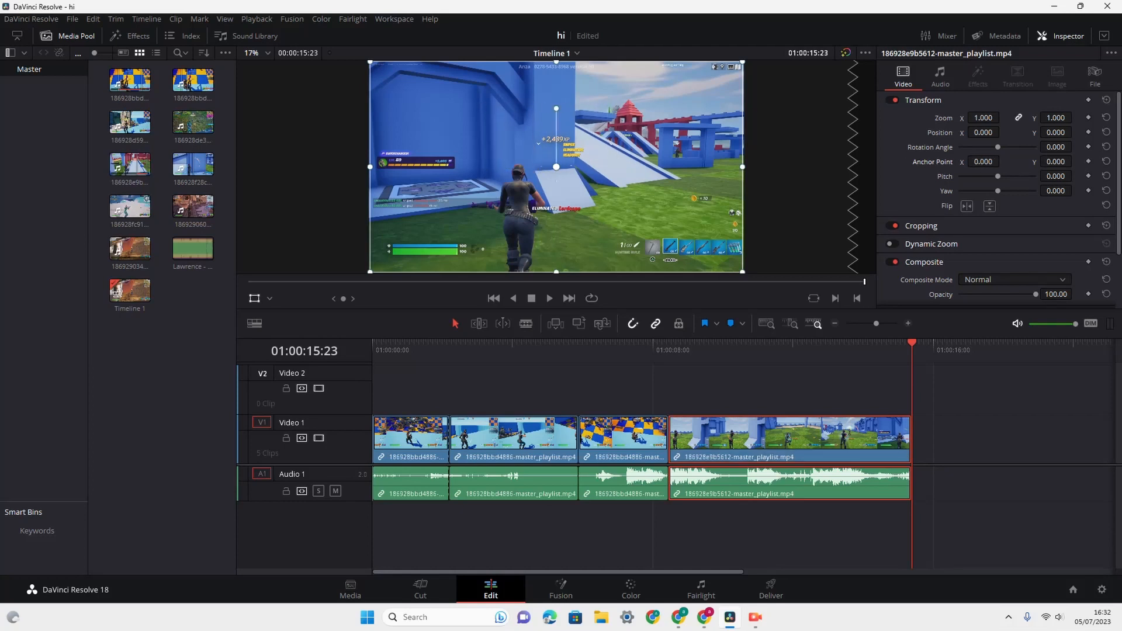
mouse_move(1056, 162)
mouse_down()
mouse_move(1078, 162)
mouse_move(1052, 162)
mouse_up()
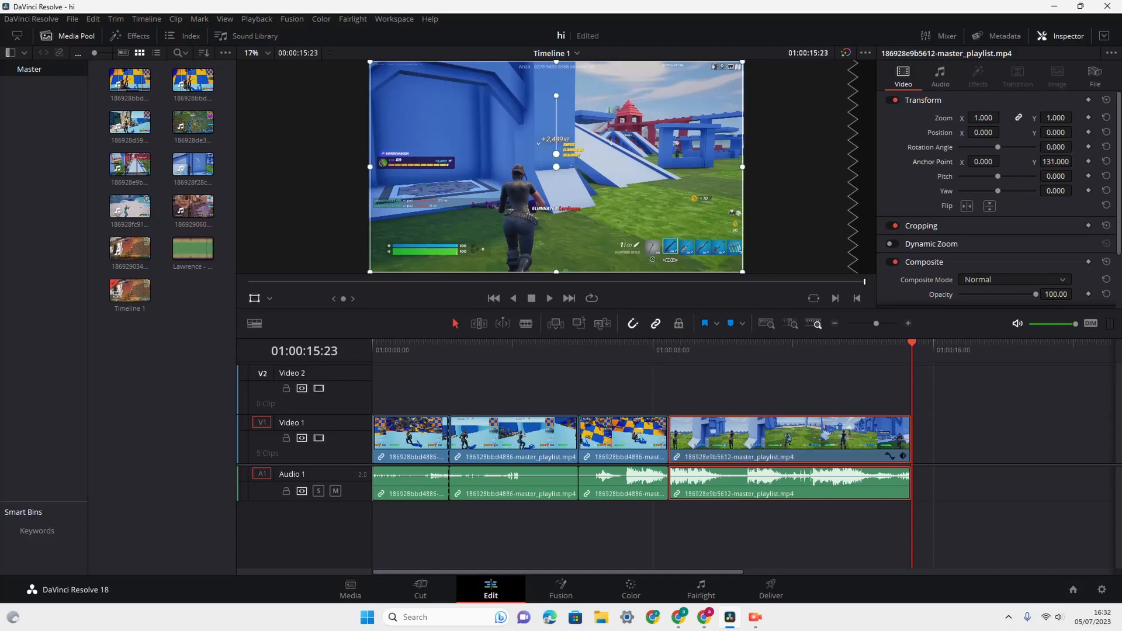
click(1107, 162)
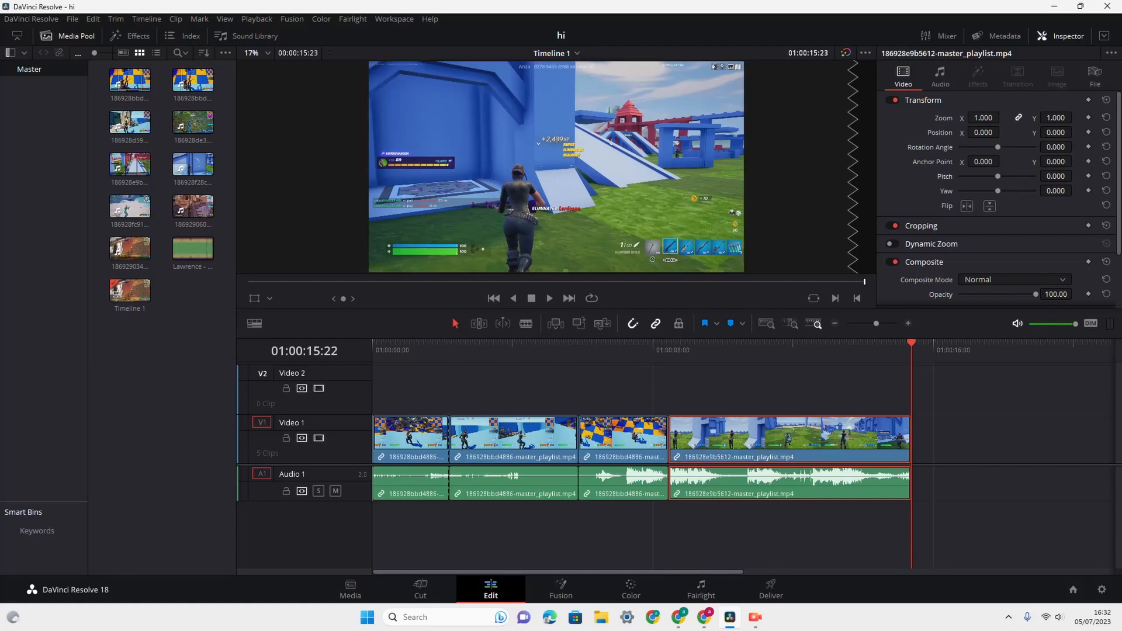
Step: Try a pitch of -0.492 and a changed yaw on the last timeline clip, resetting both
mouse_move(997, 177)
mouse_down()
mouse_move(959, 176)
mouse_move(1035, 177)
mouse_move(959, 177)
mouse_move(1035, 176)
mouse_move(985, 176)
mouse_up()
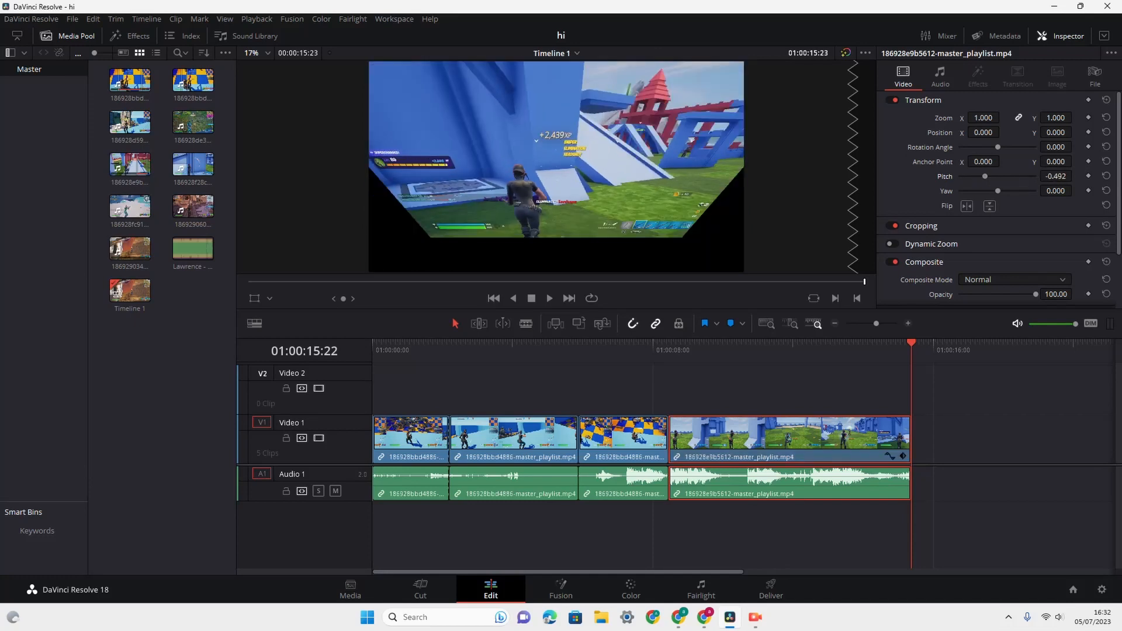
click(1106, 176)
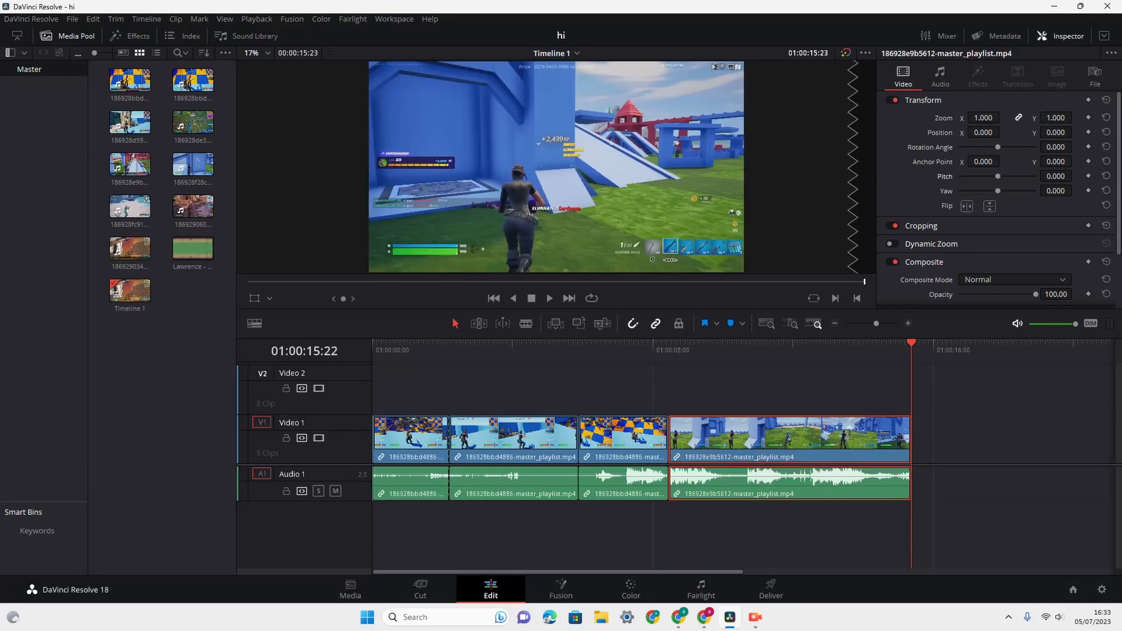
drag(998, 191, 1035, 191)
click(1107, 190)
Step: Show the last timeline clip's audio properties, try a volume of 30.00 and reset it
click(940, 76)
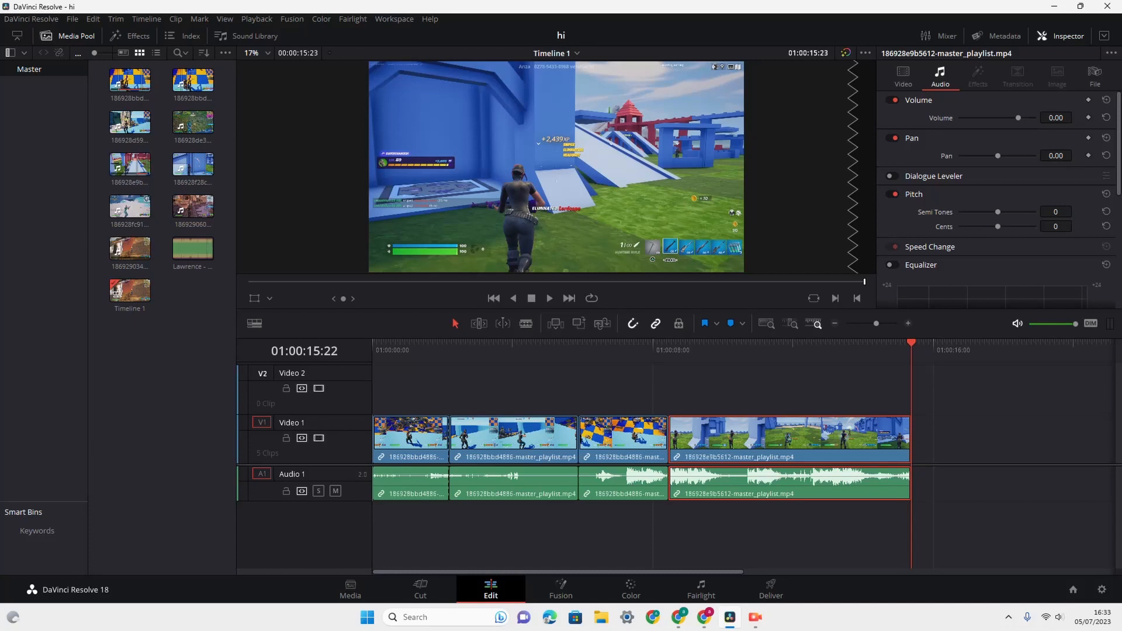
mouse_move(1018, 118)
mouse_down()
mouse_move(959, 118)
mouse_move(1036, 118)
mouse_up()
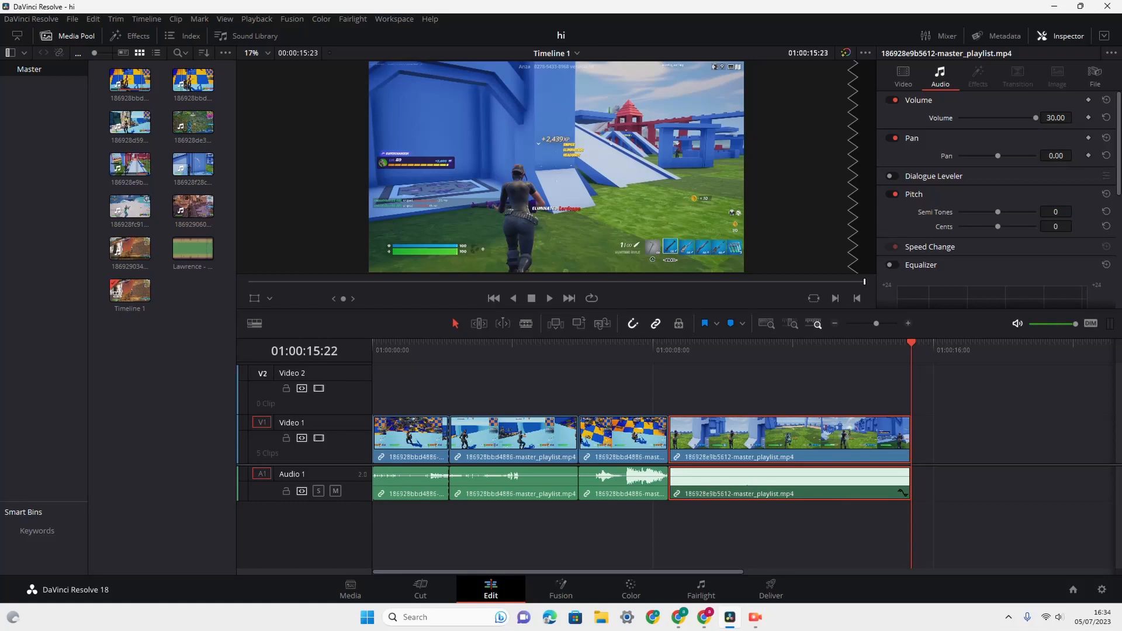
click(1106, 117)
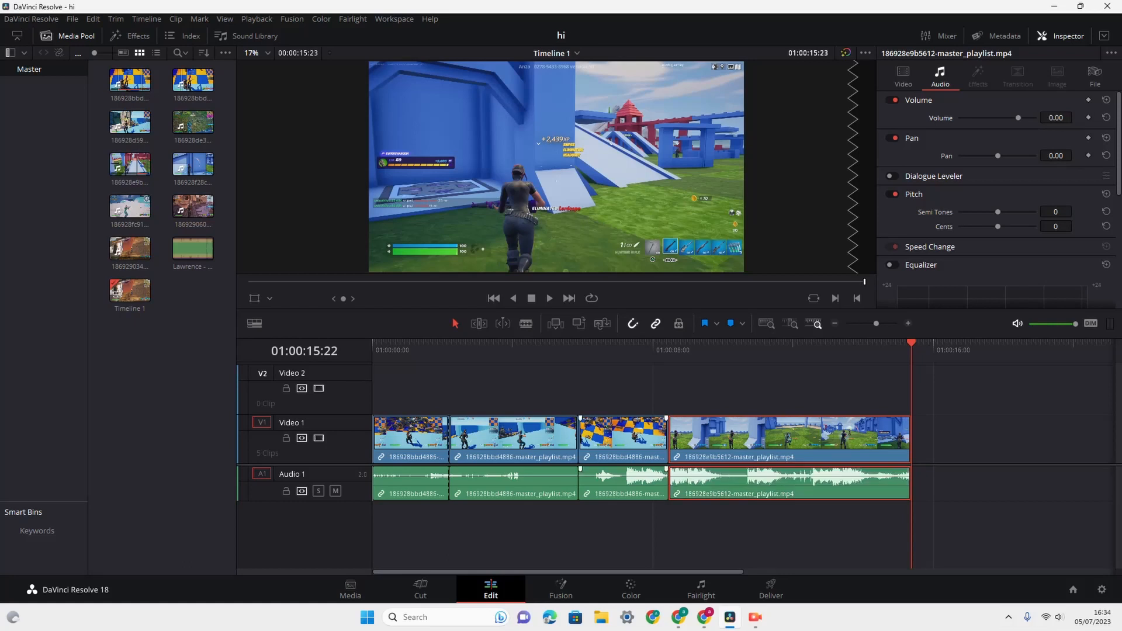
Step: Lower the third clip's audio level on the timeline, and try a volume of -42.44 on the last clip before resetting it
drag(653, 474, 657, 479)
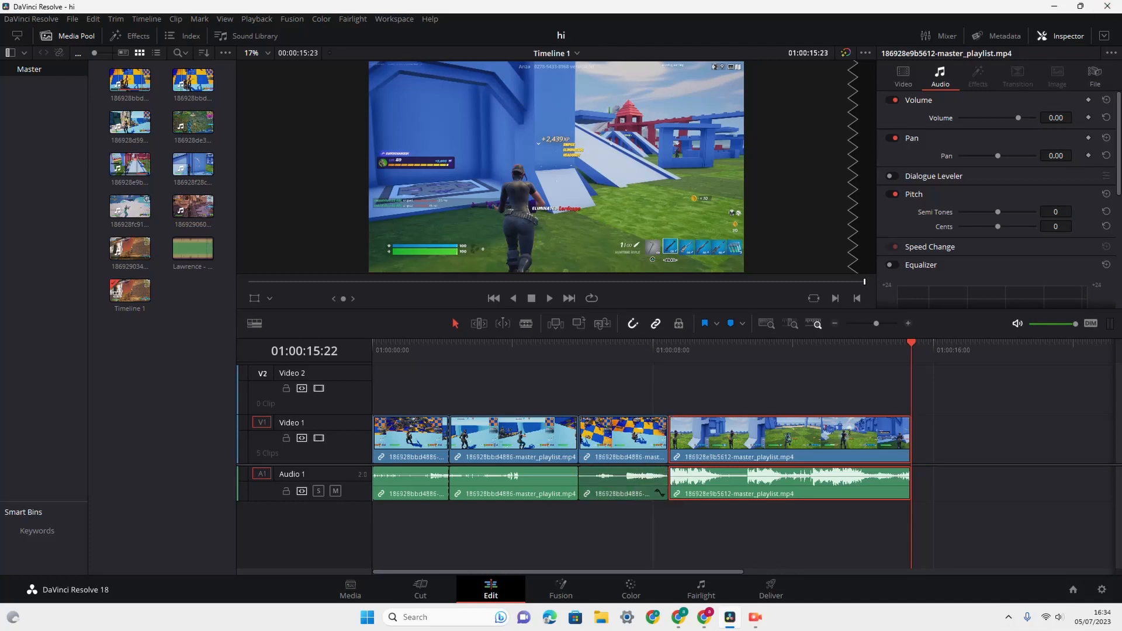
drag(1018, 118, 993, 118)
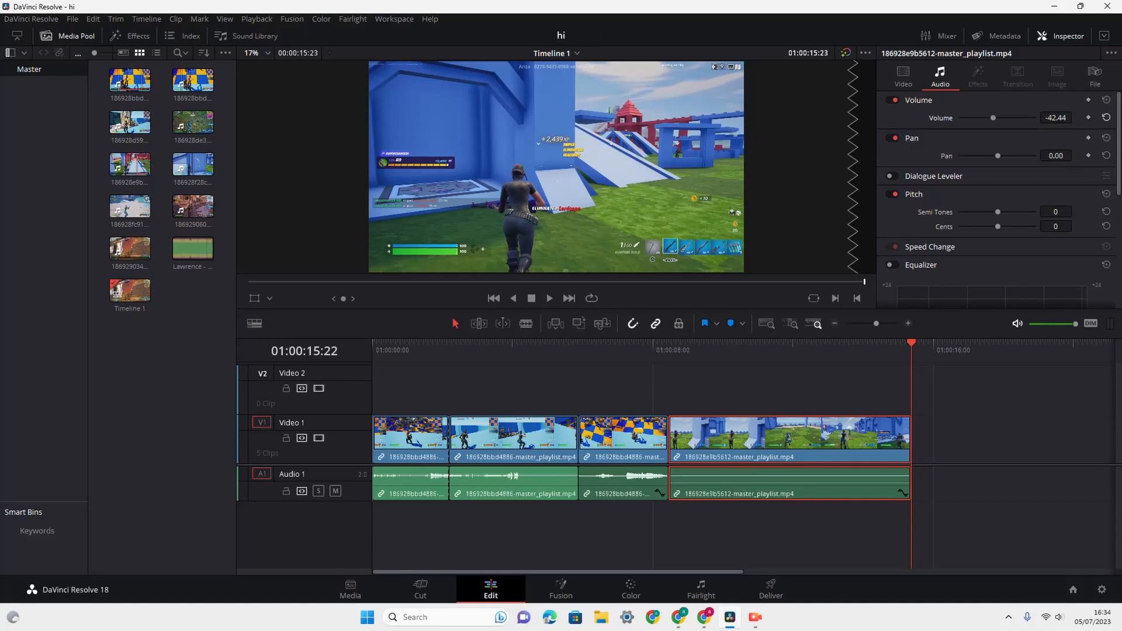
click(1106, 117)
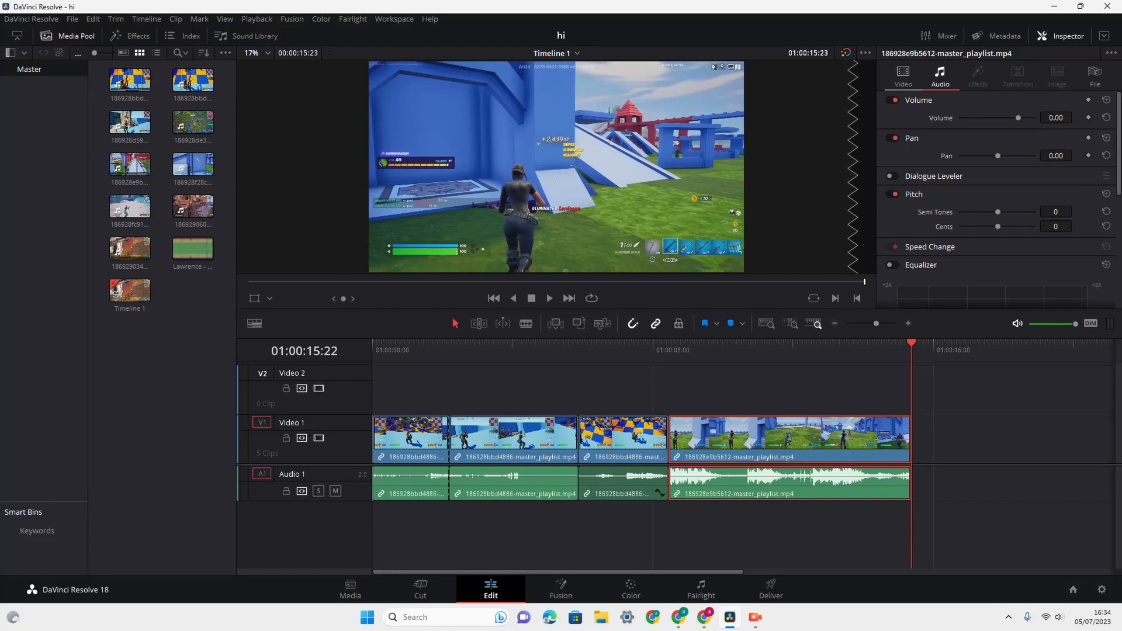
Step: Try a zoom of 1.710, rotation of -360.000 and pitch of 1.271 on the last clip, and reset its whole transform
click(903, 76)
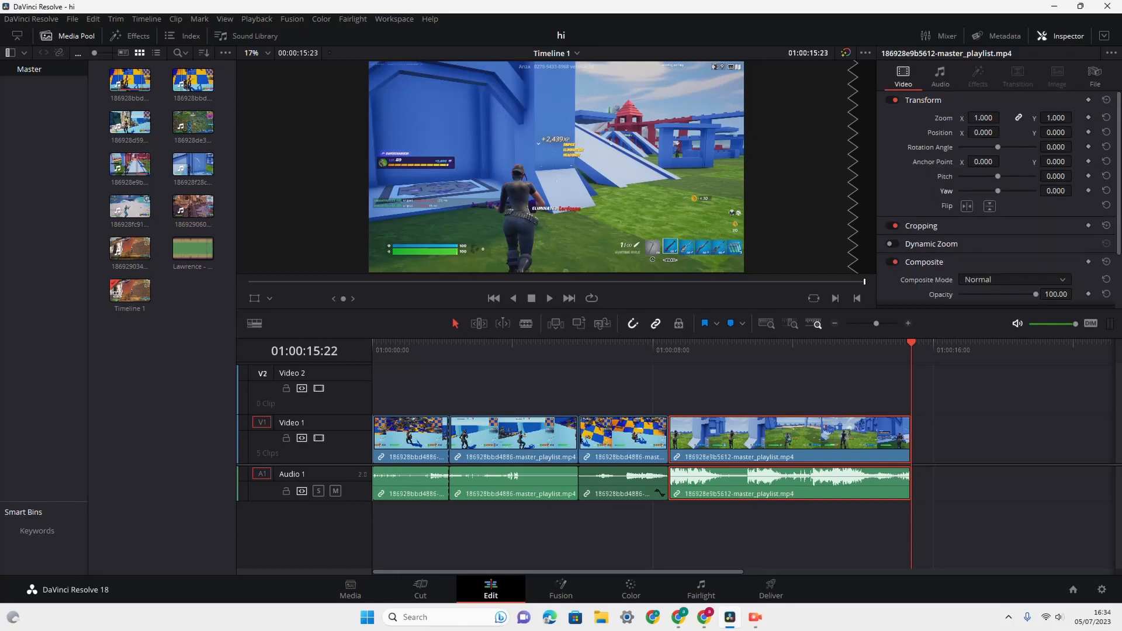
drag(983, 118, 1030, 176)
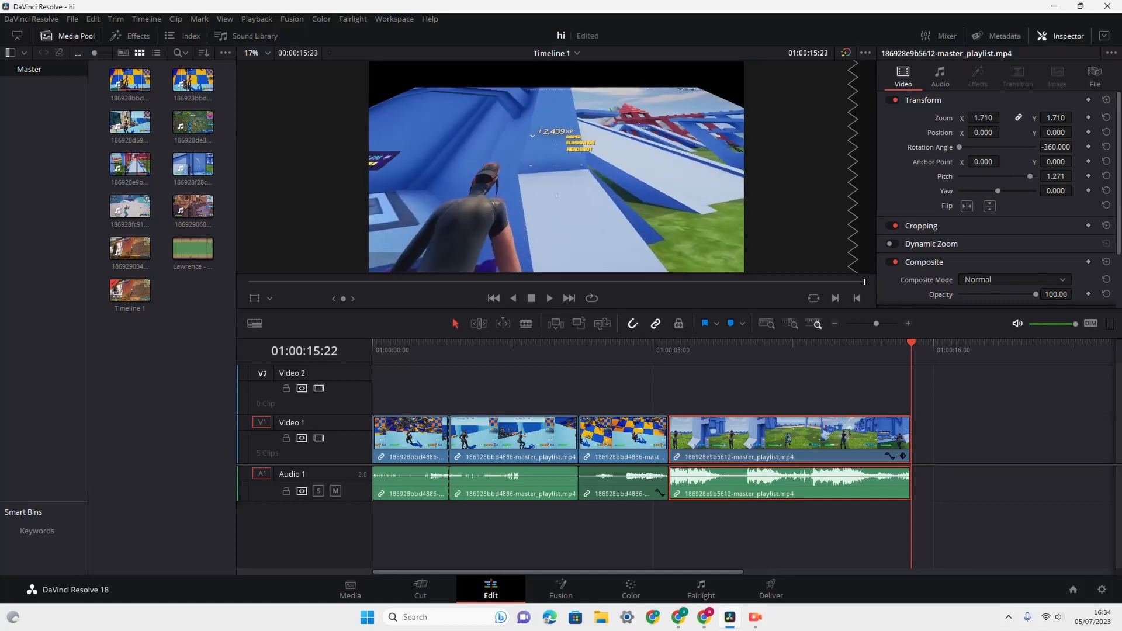
click(1106, 99)
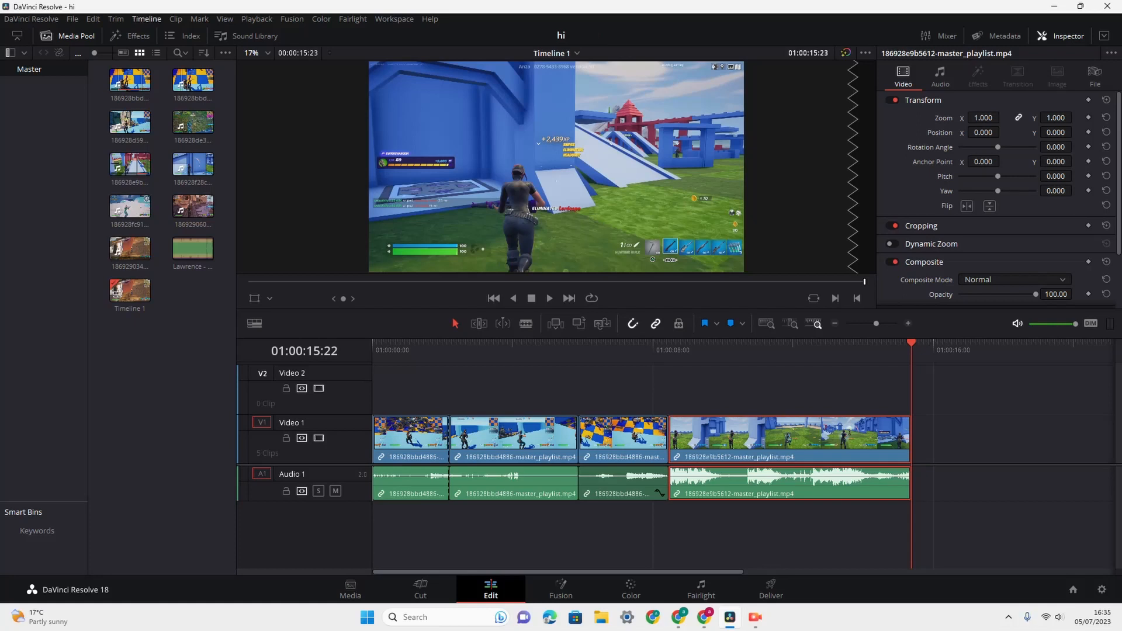
Step: Show the effects library and hide the media pool
click(130, 37)
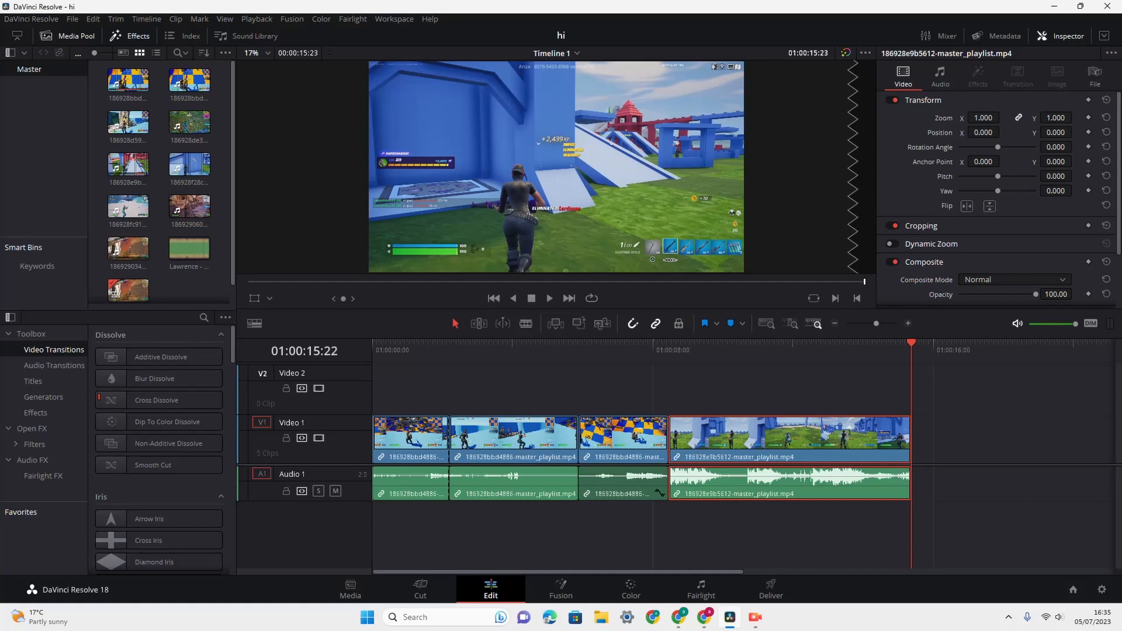
click(67, 36)
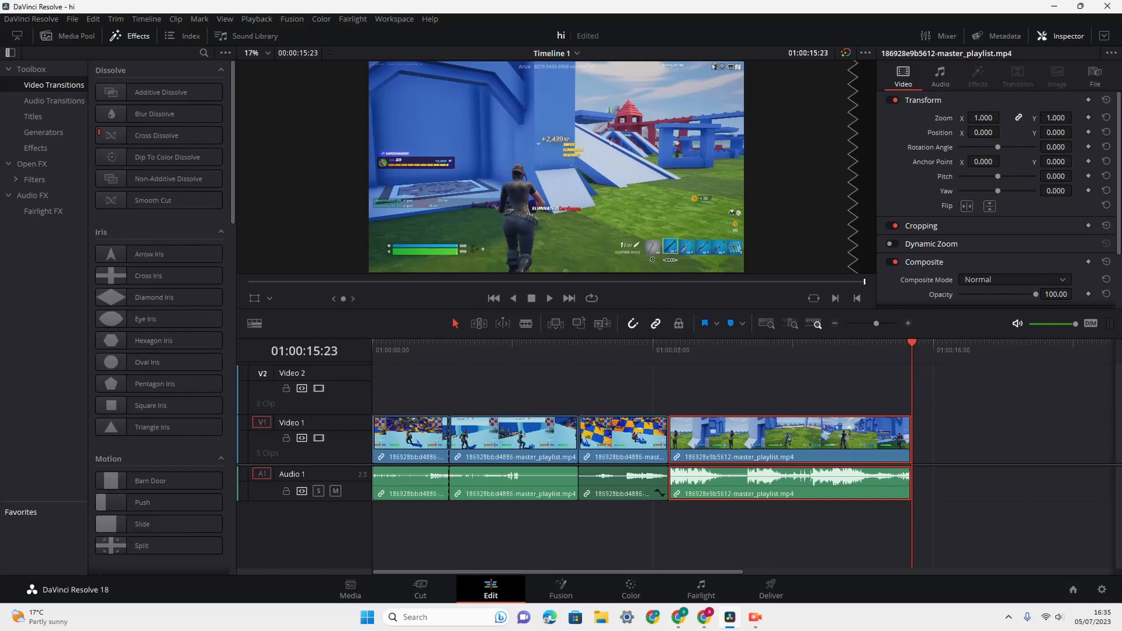
click(67, 37)
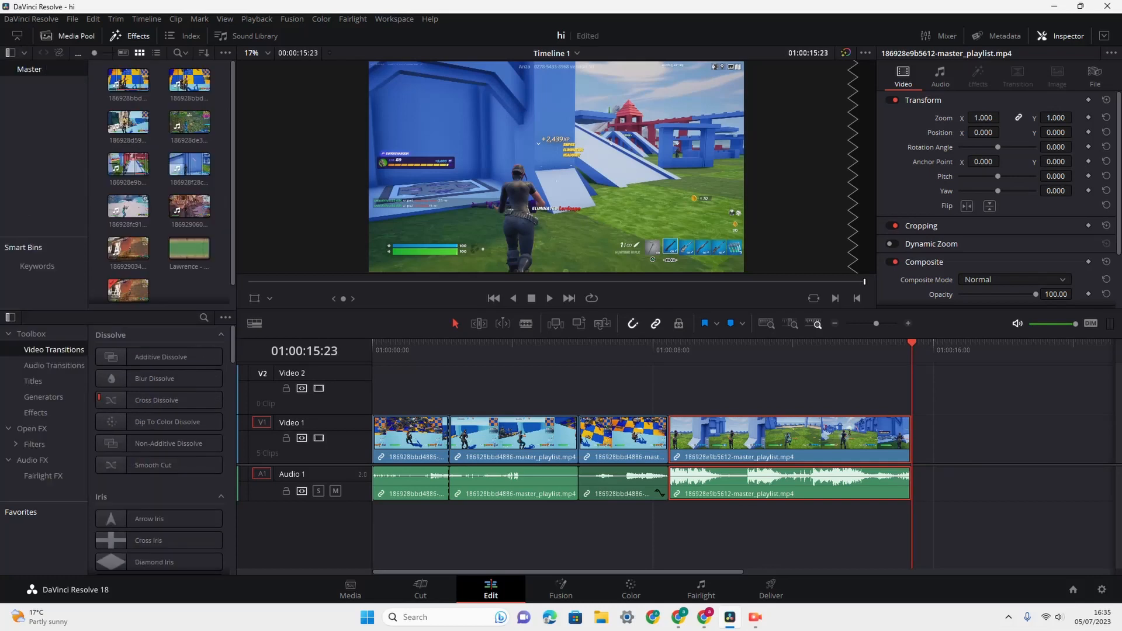
click(46, 36)
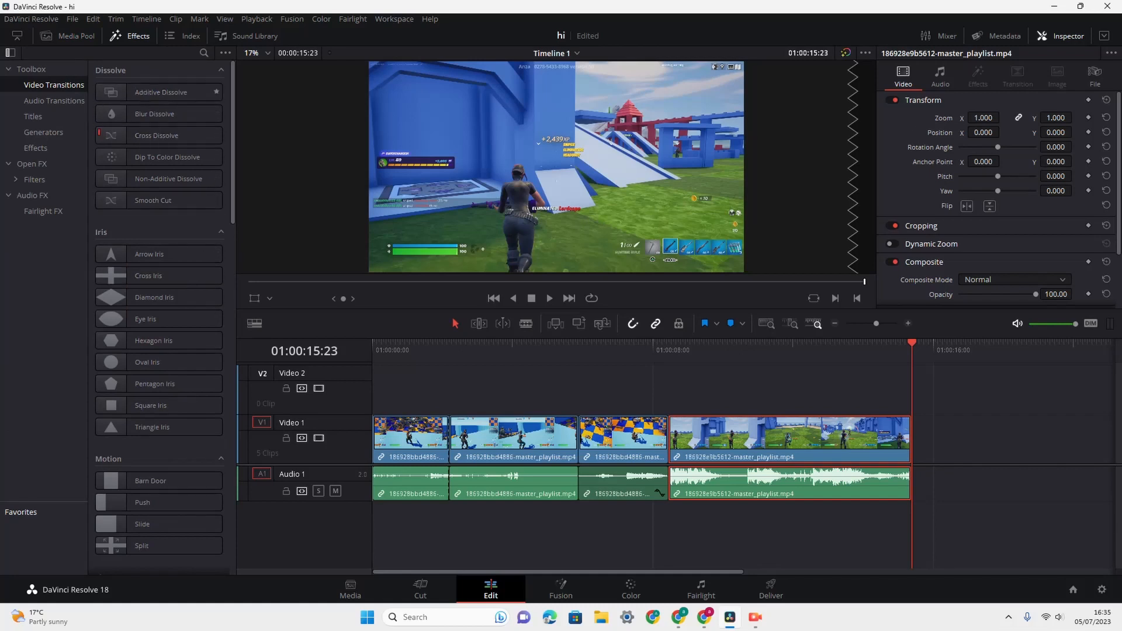
Step: Browse the video transitions and titles, and add a Text+ title on Video 2 at the start of the timeline
scroll(158, 220, down, 3)
scroll(158, 220, down, 12)
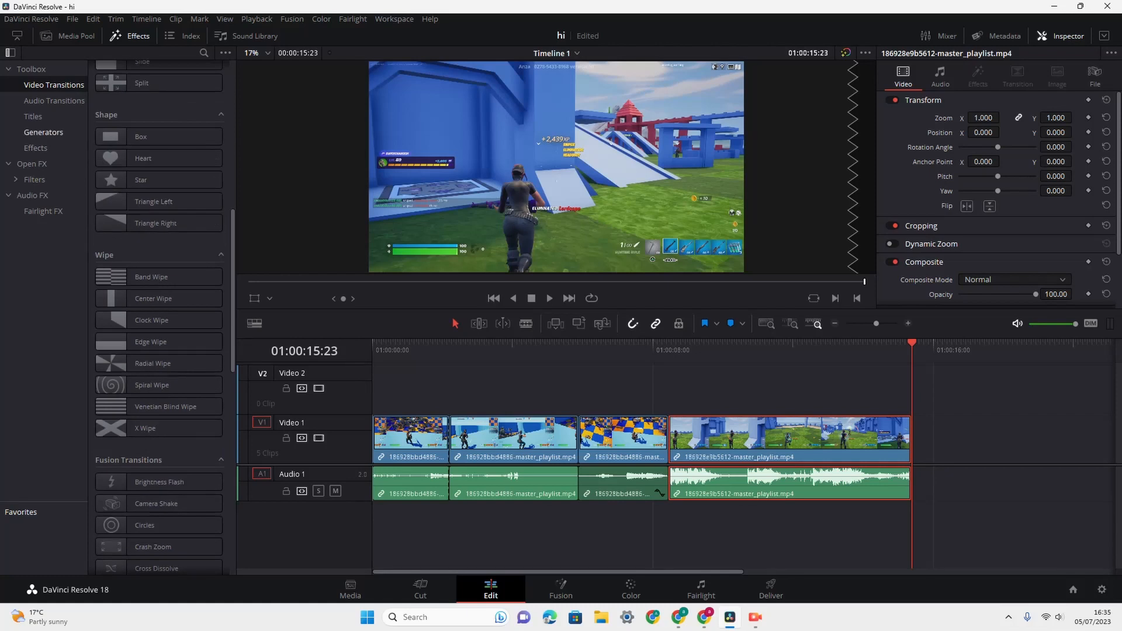
click(33, 116)
scroll(158, 220, down, 3)
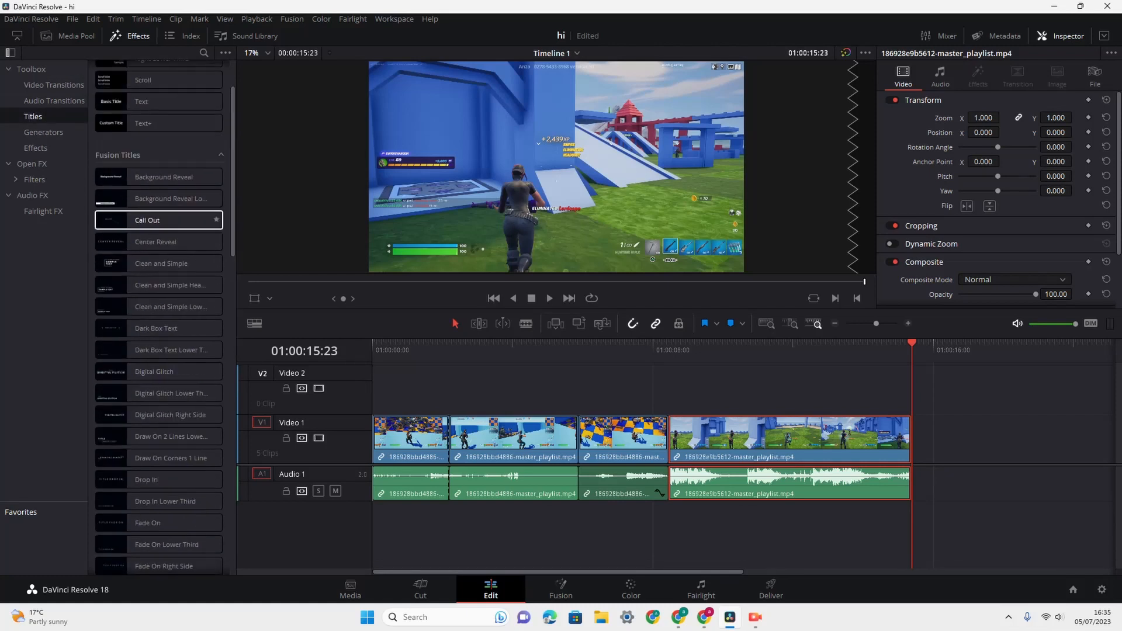
scroll(158, 220, up, 3)
drag(143, 200, 376, 389)
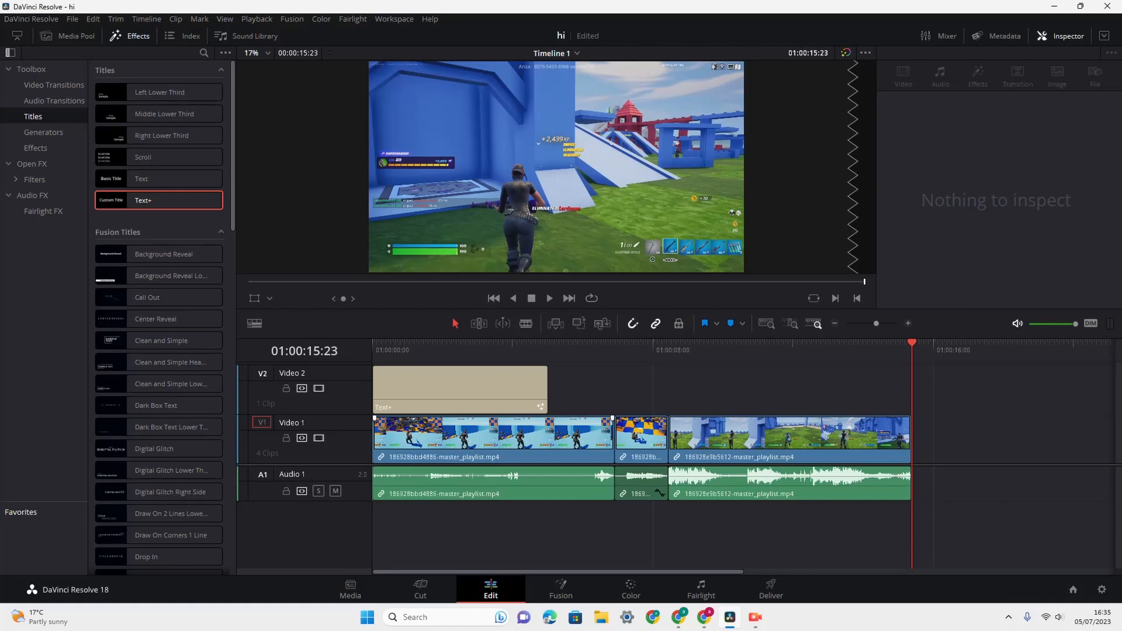
Step: Select the Text+ title on Video 2 and replace its text with "hello"
key(Left)
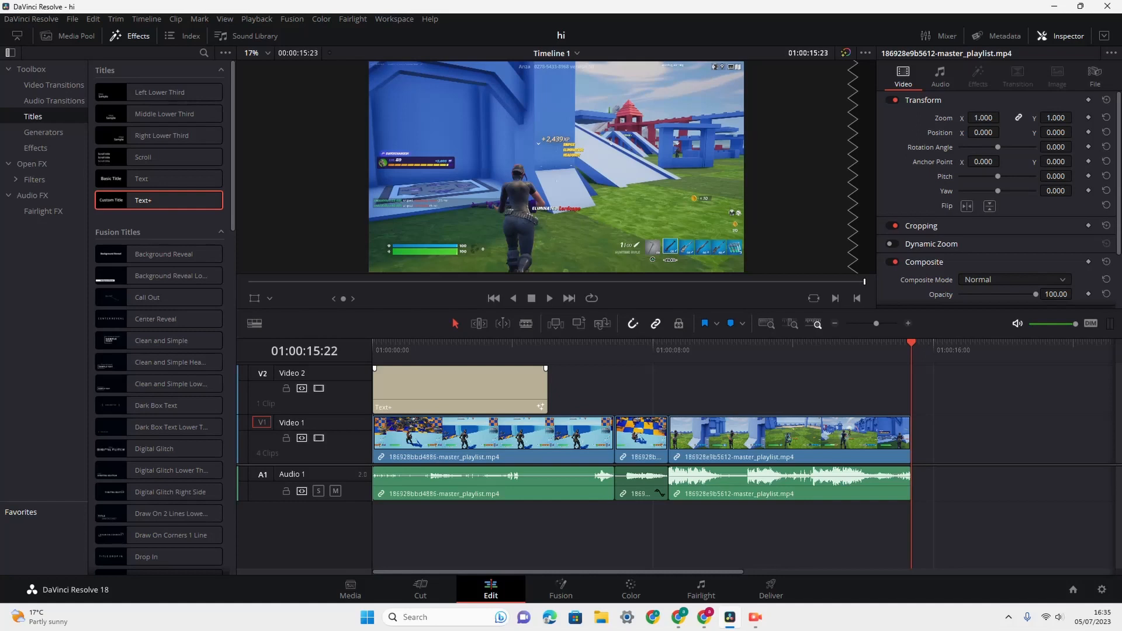
click(460, 387)
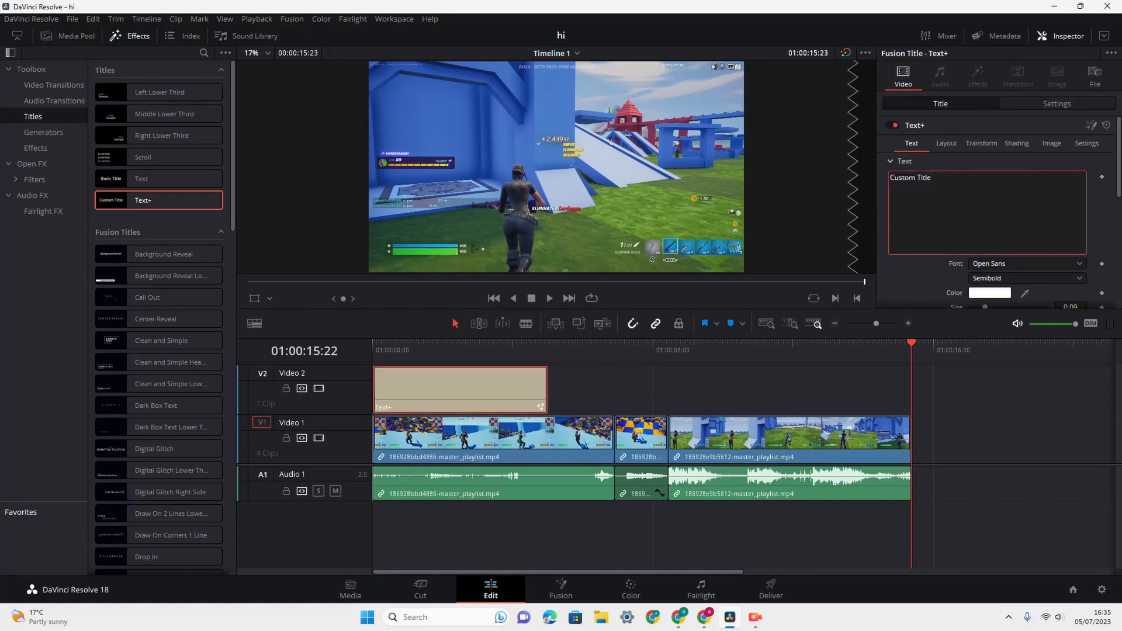
key(BackSpace)
key(BackSpace)
key(BackSpace)
key(BackSpace)
key(BackSpace)
key(BackSpace)
key(BackSpace)
key(BackSpace)
key(BackSpace)
key(BackSpace)
key(BackSpace)
text(hello)
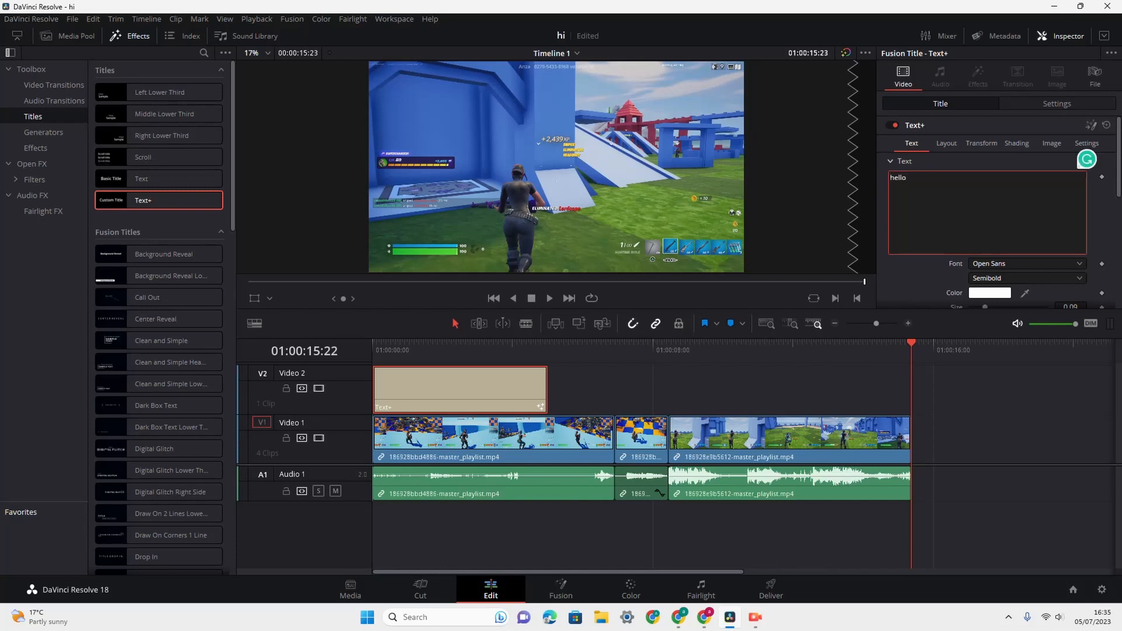
Step: Review the title's font choices, keep Open Sans Semibold, and move the playhead onto the title at 01:00:01:27
click(1027, 263)
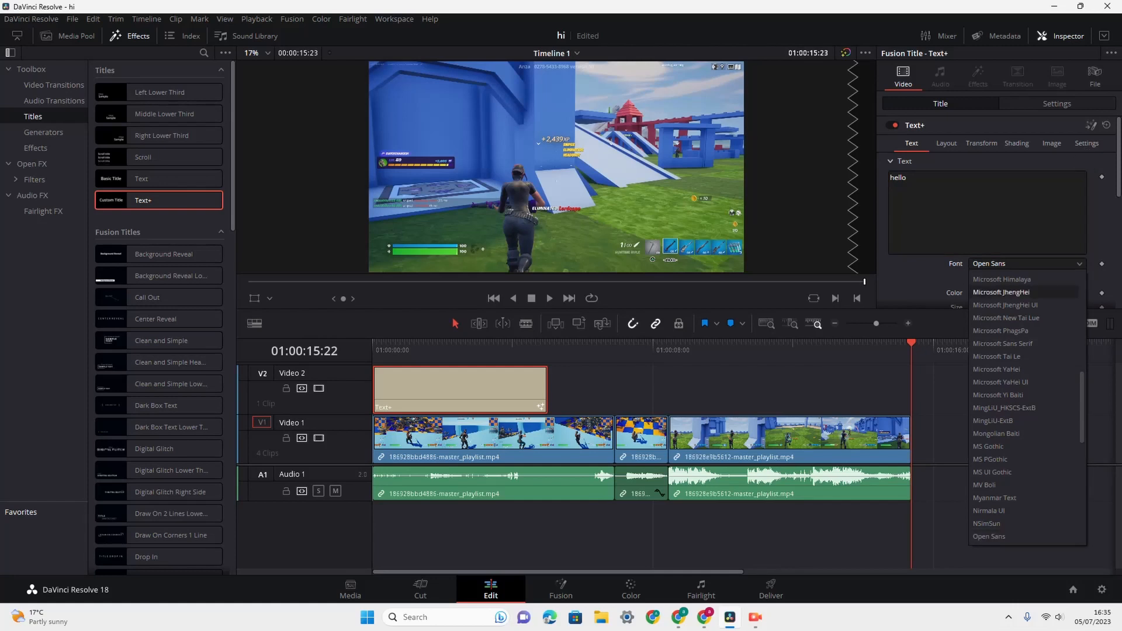
scroll(1024, 317, up, 1)
click(1027, 263)
click(1027, 278)
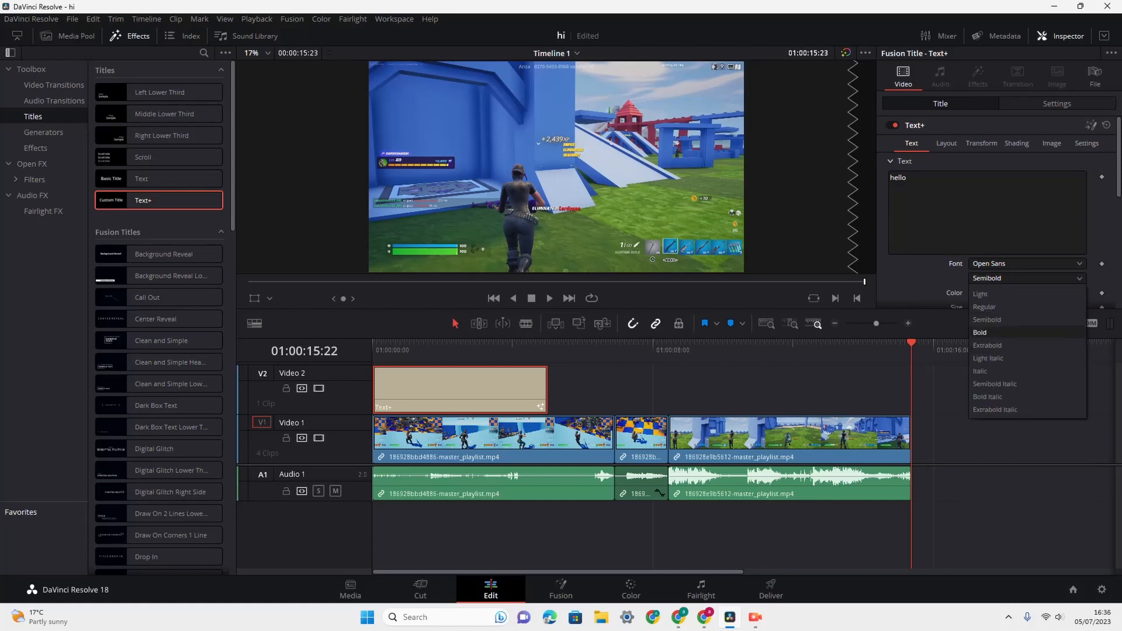
click(1024, 320)
drag(911, 343, 423, 343)
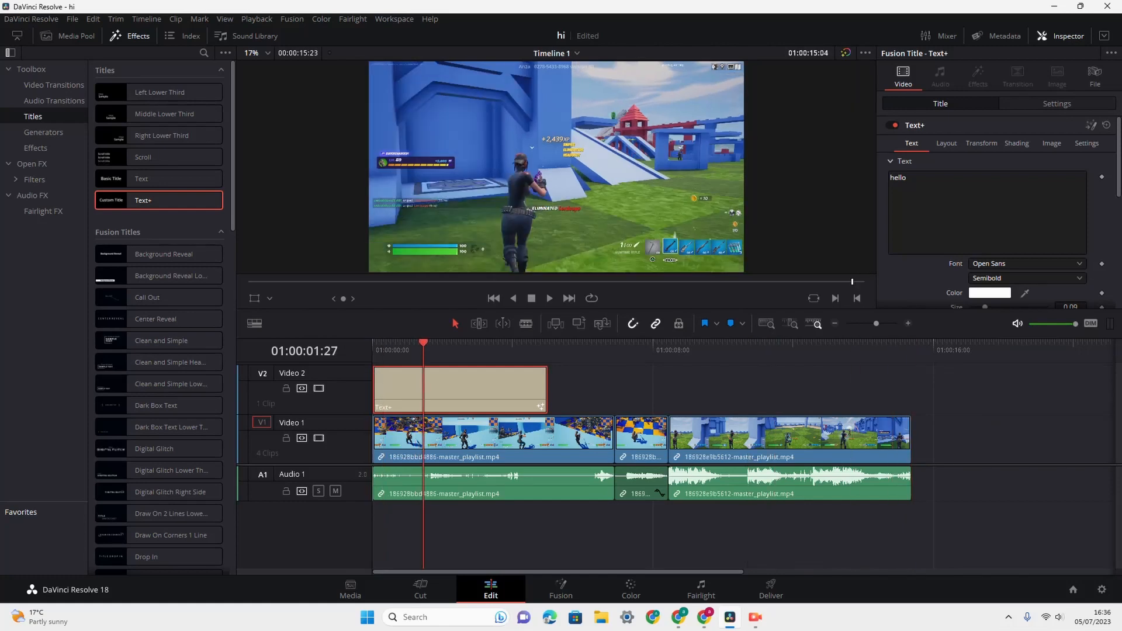
Step: Try the Extrabold style on the "hello" title's Open Sans font and settle on Regular
click(1027, 278)
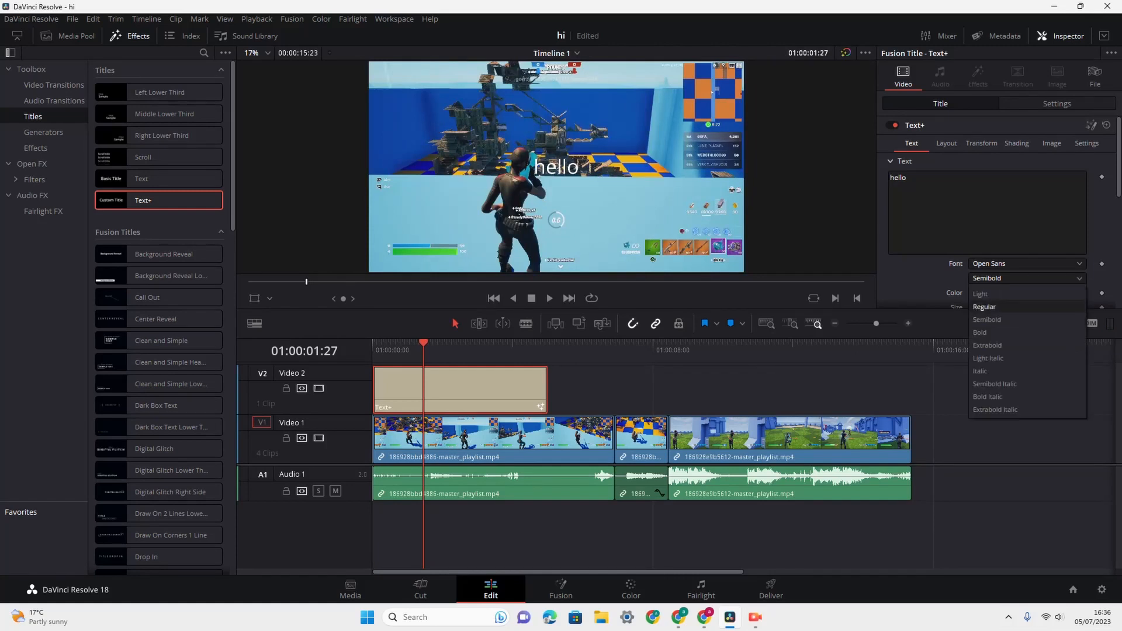
click(988, 345)
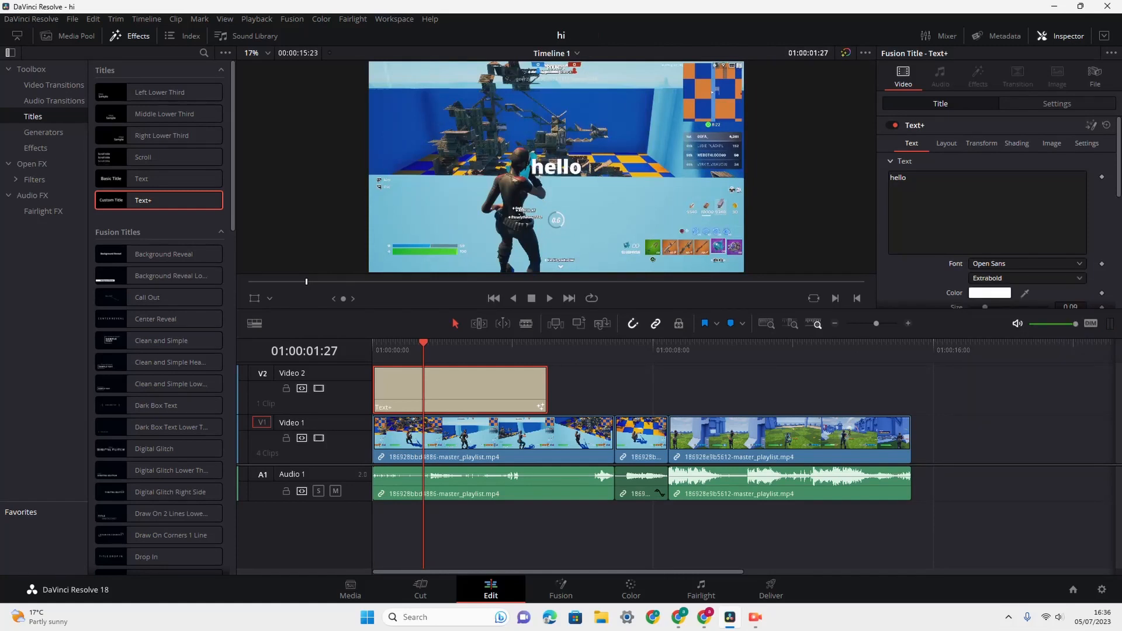
click(1027, 279)
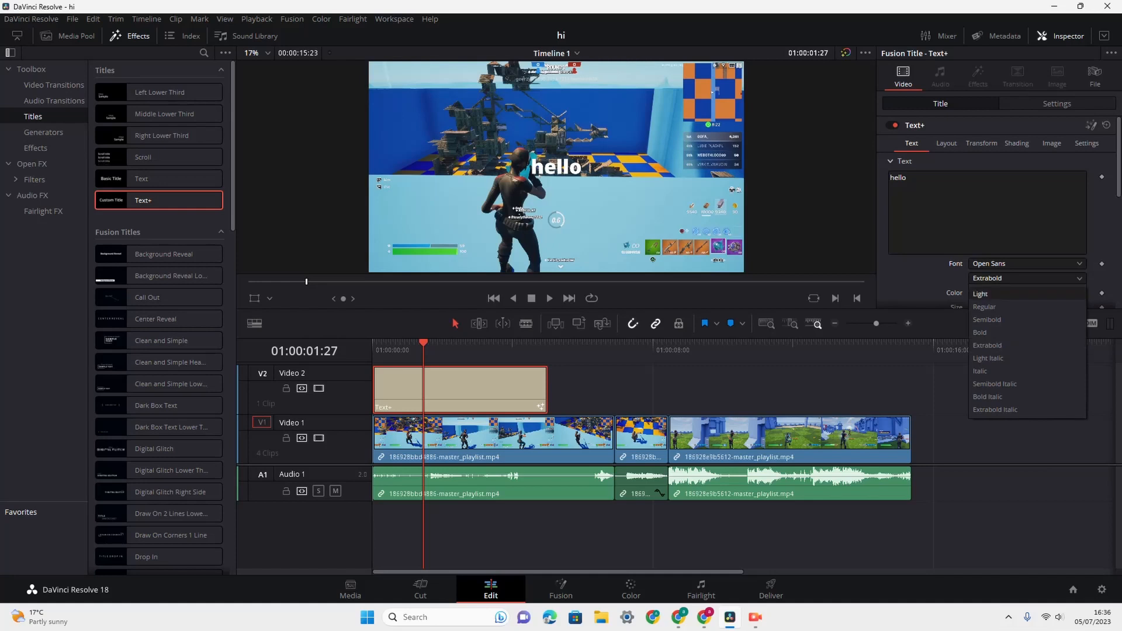
click(988, 305)
Step: Change the "hello" title's font to MingLiU_HKSCS-ExtB
click(1027, 263)
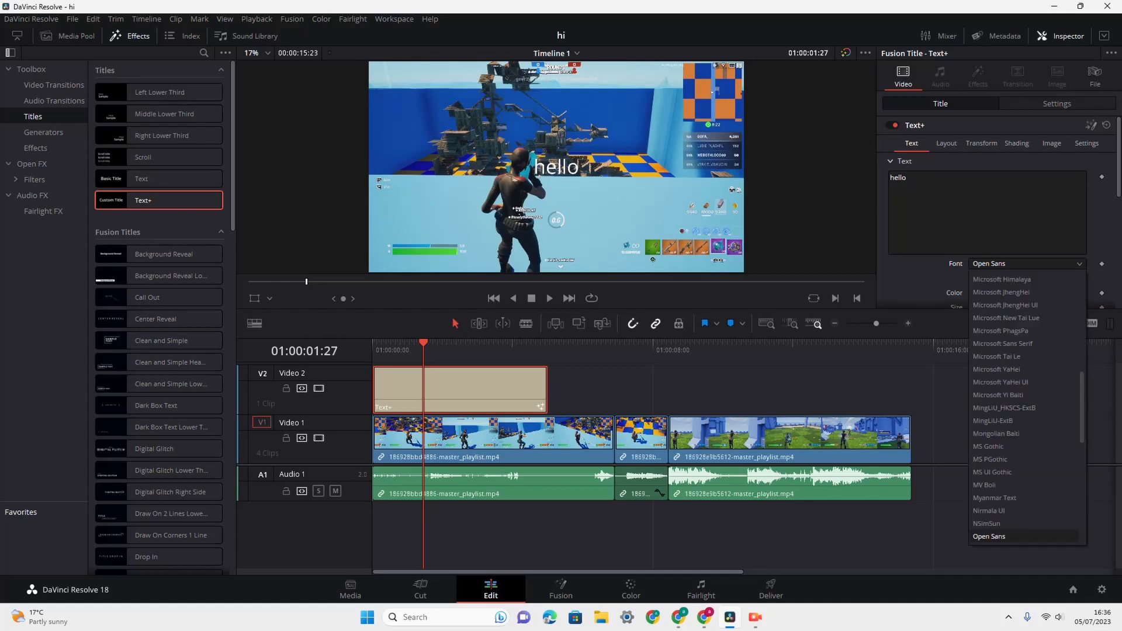
scroll(1023, 280, up, 2)
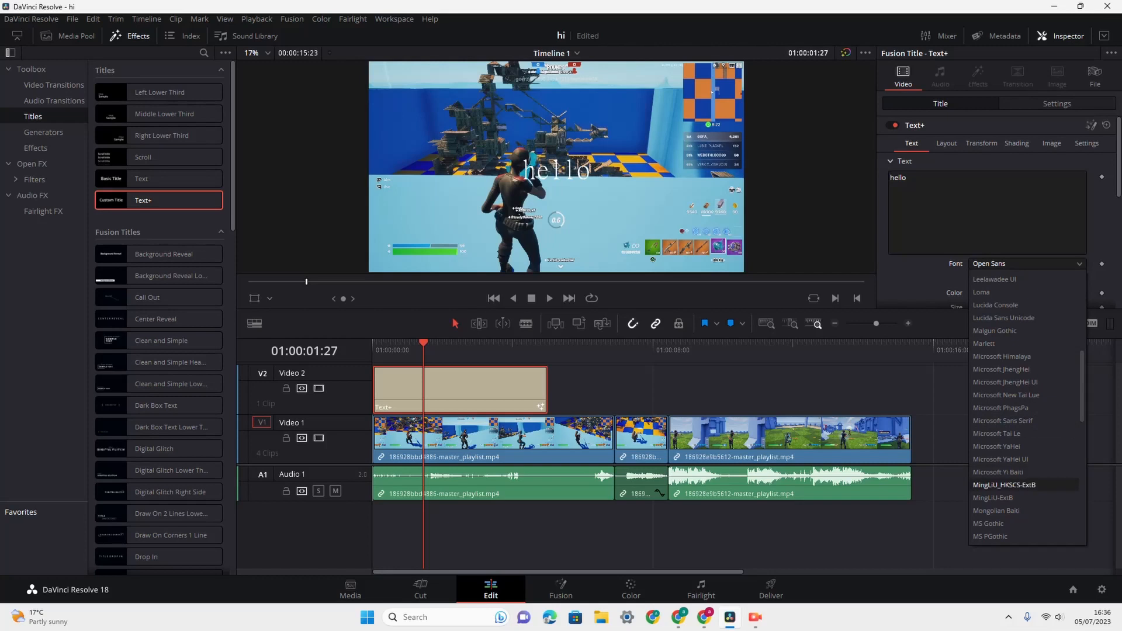
click(1004, 485)
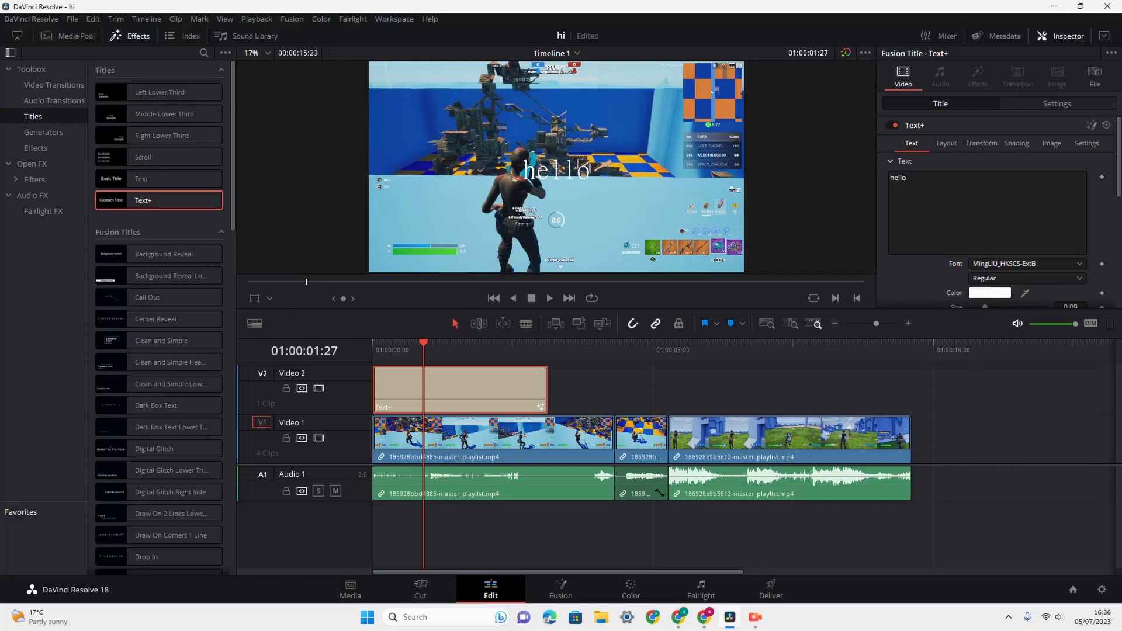
Step: Set the "hello" title's text color to blue, #1e1eff
click(990, 293)
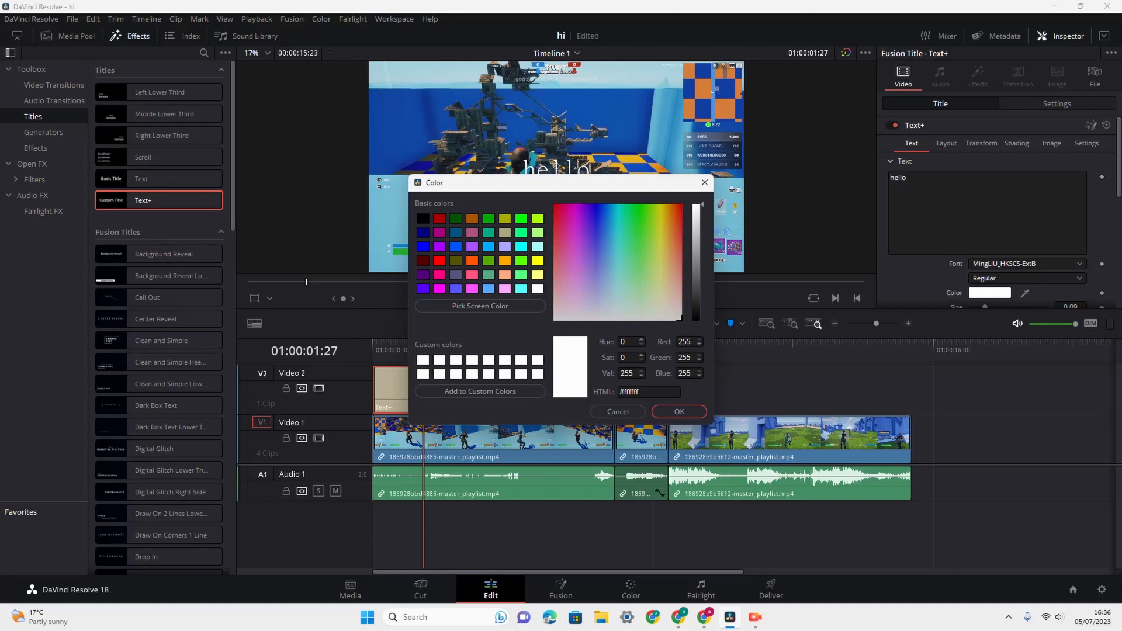
click(596, 218)
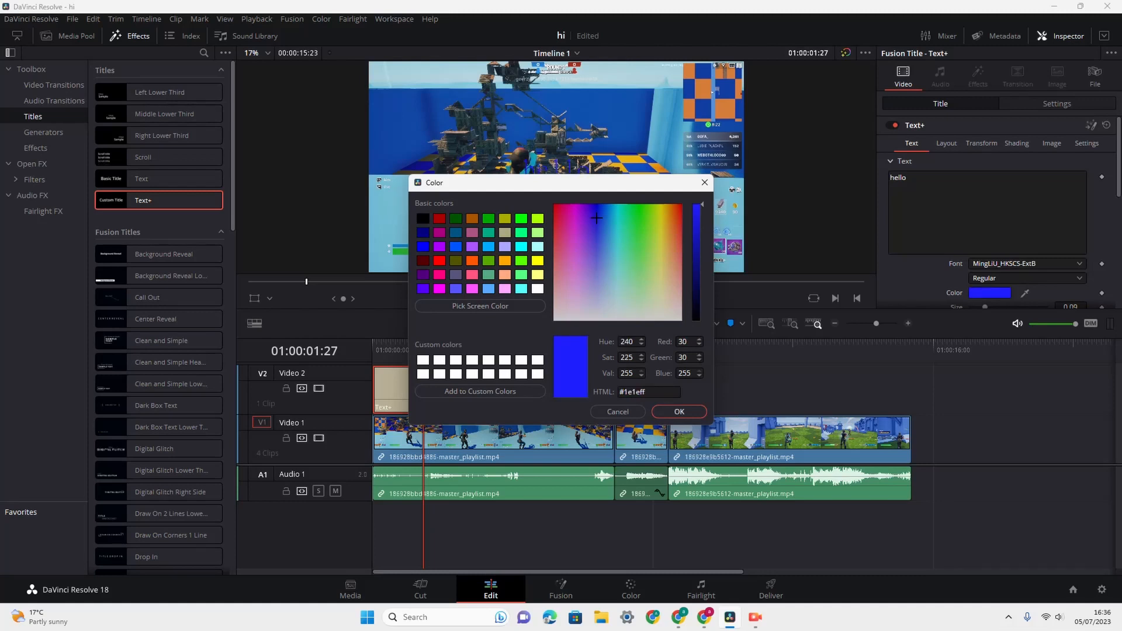
click(679, 412)
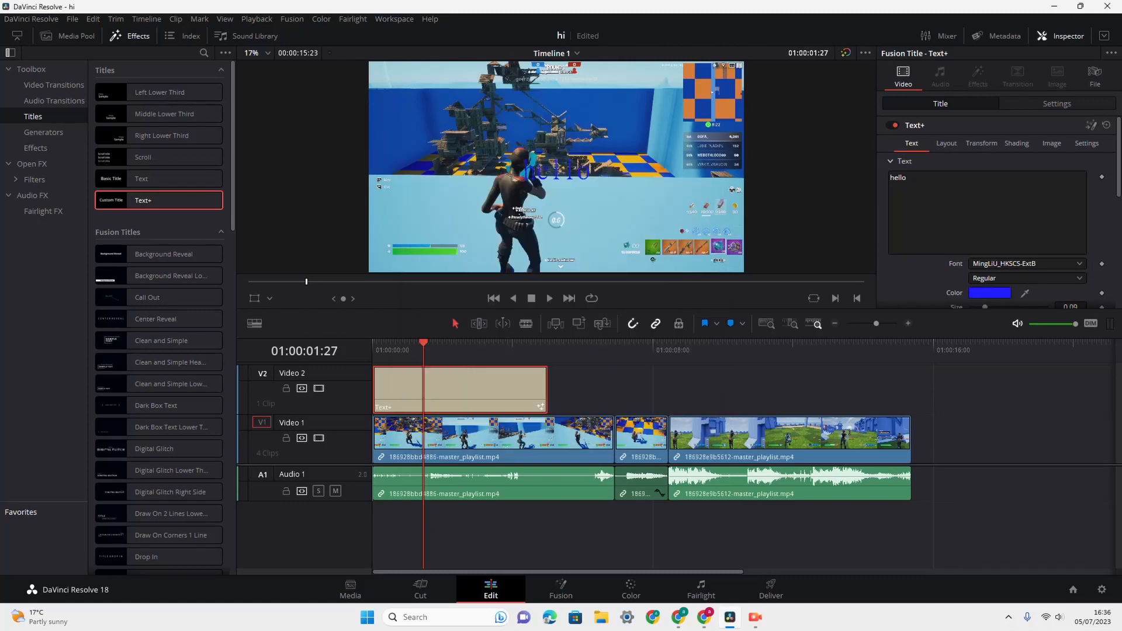